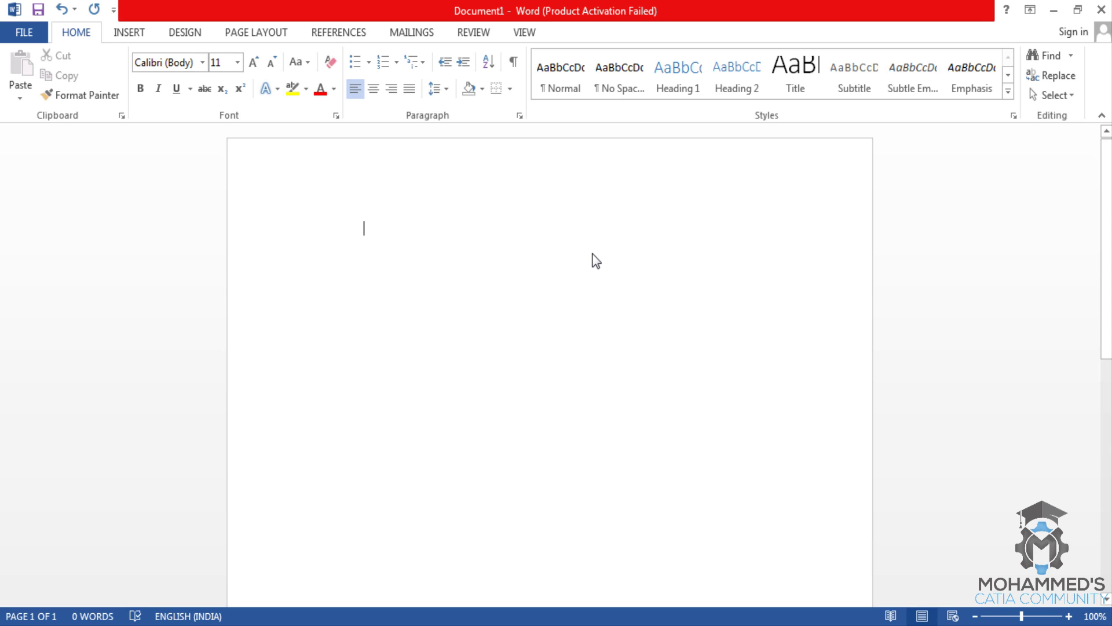
# - Type the heading 'Programming Language:' on its own line
pyautogui.write('Pro')
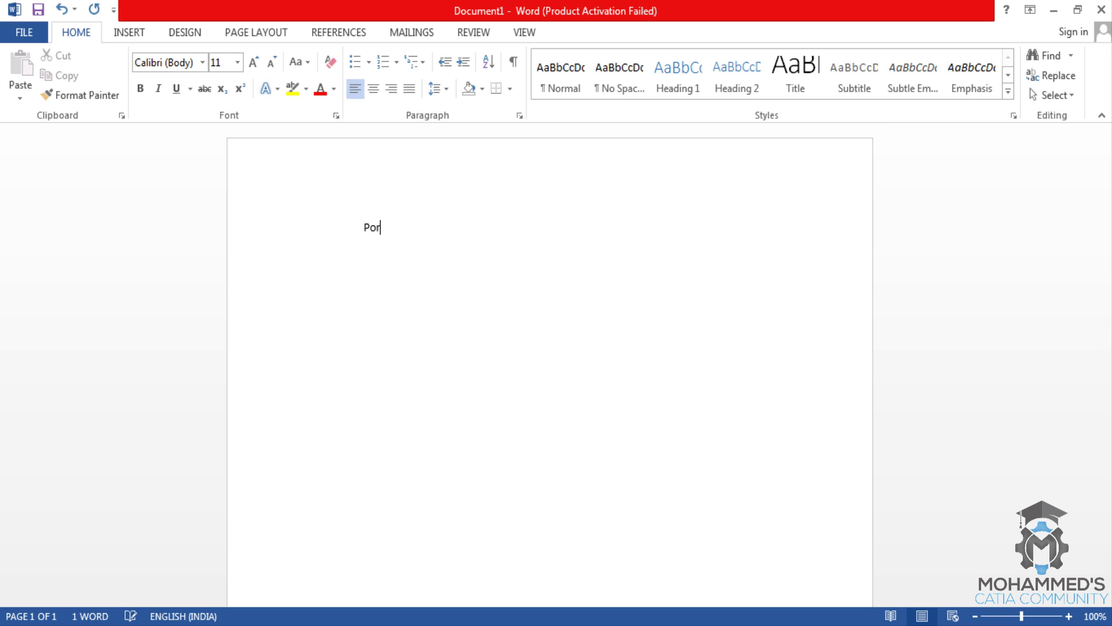
pyautogui.press('BackSpace')
pyautogui.write('ogramming Language')
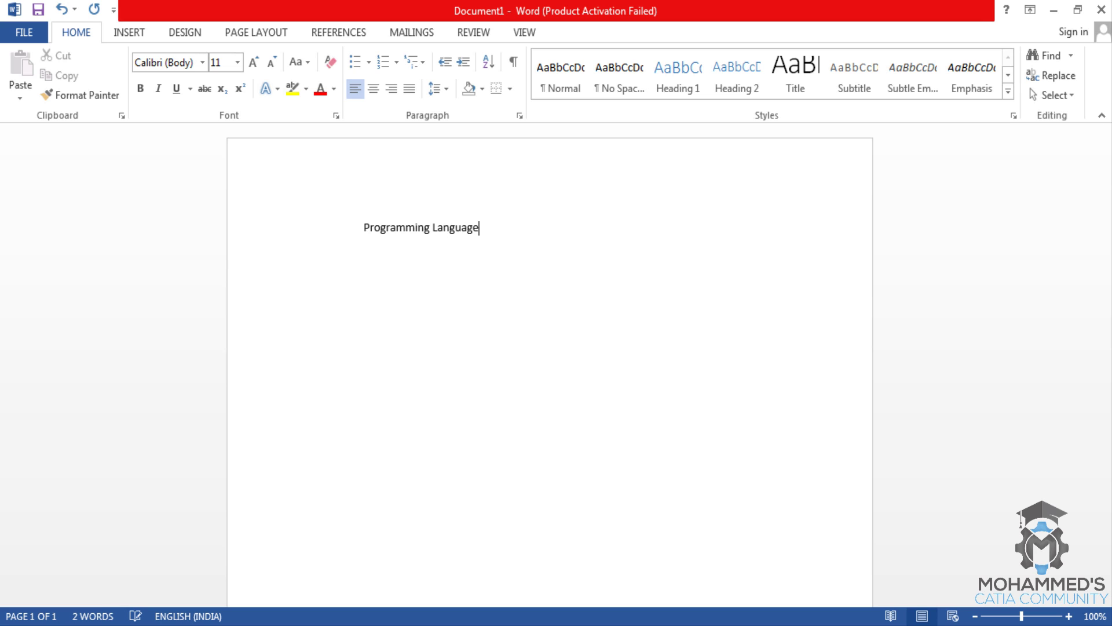
pyautogui.write(':')
pyautogui.press('Return')
# - Add numbered point 1: 'It is a software language used to build end to end software application'
pyautogui.write('1. ')
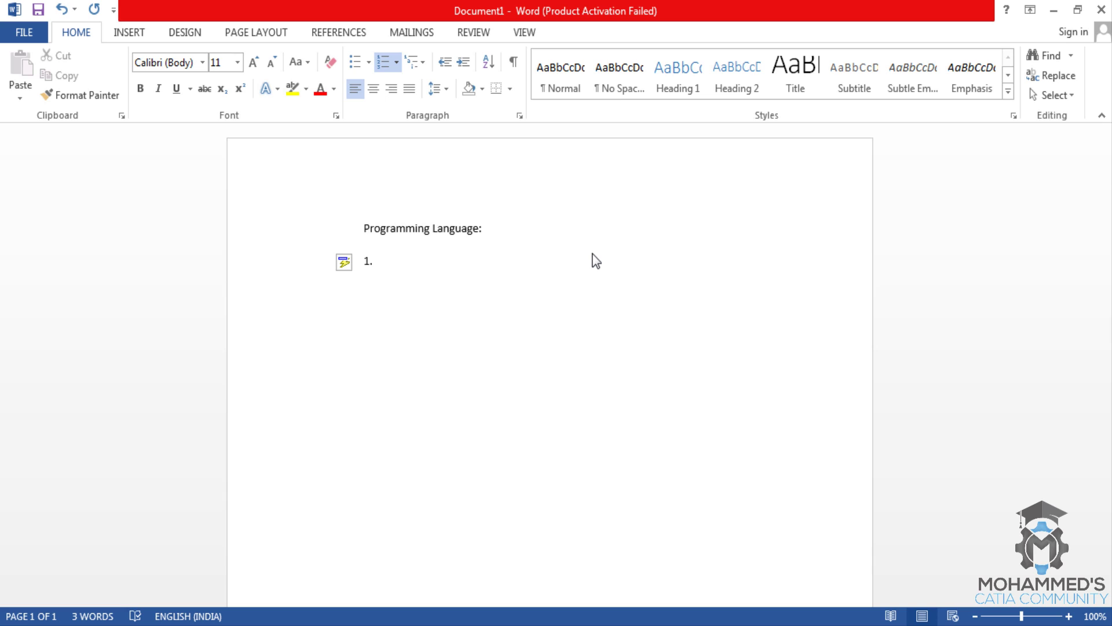
pyautogui.write('It is a siftware')
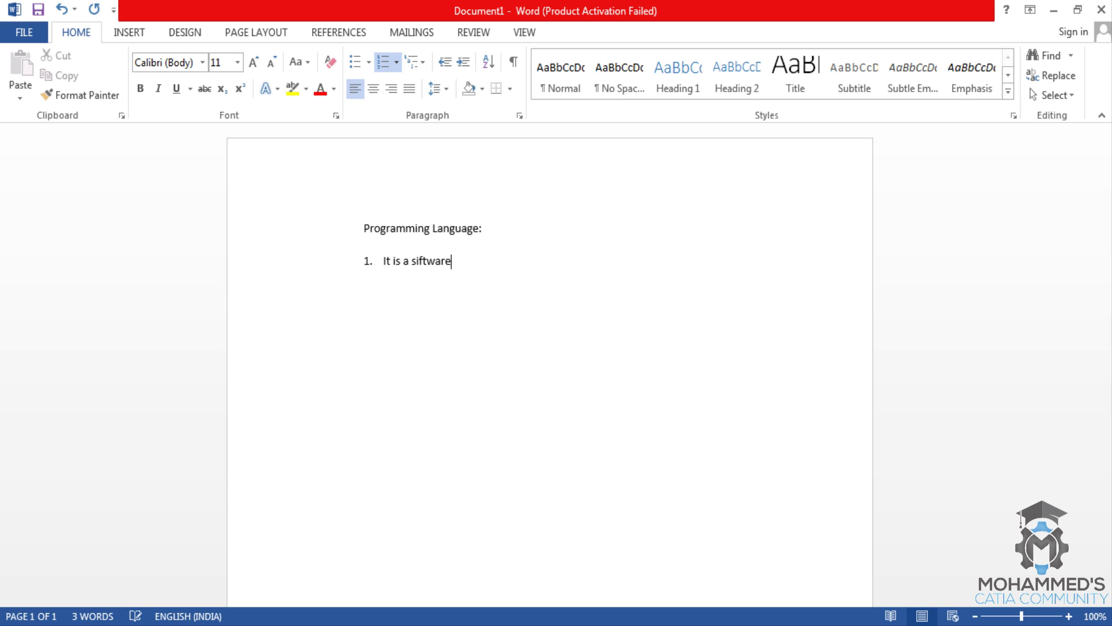
pyautogui.press('BackSpace')
pyautogui.press('BackSpace')
pyautogui.press('BackSpace')
pyautogui.press('BackSpace')
pyautogui.press('BackSpace')
pyautogui.press('BackSpace')
pyautogui.press('BackSpace')
pyautogui.write('oftware language us')
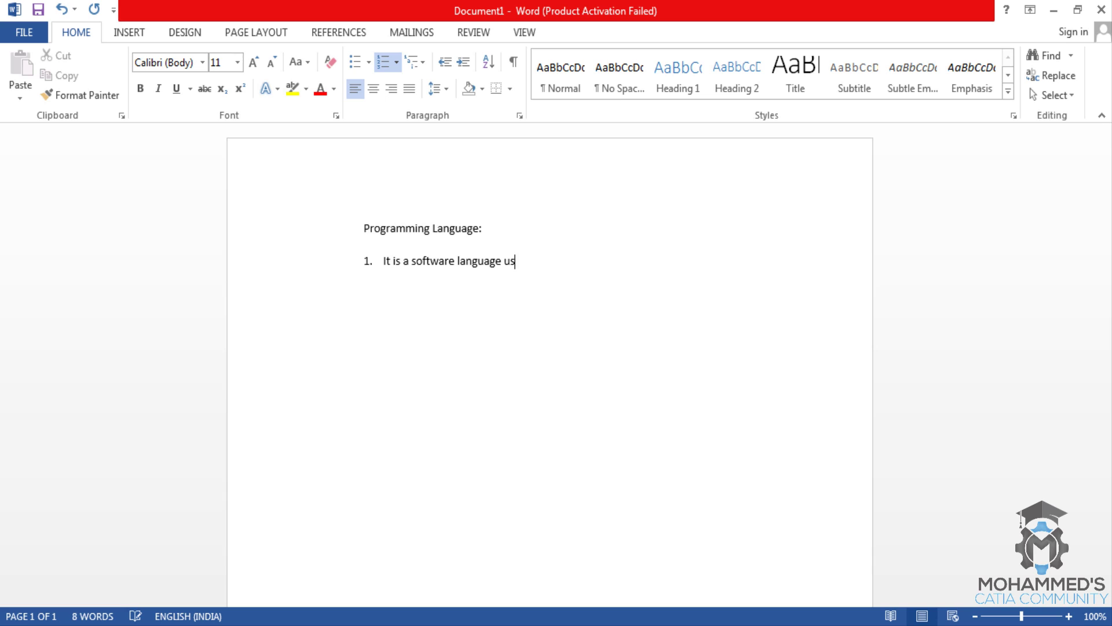
pyautogui.write('ed to ')
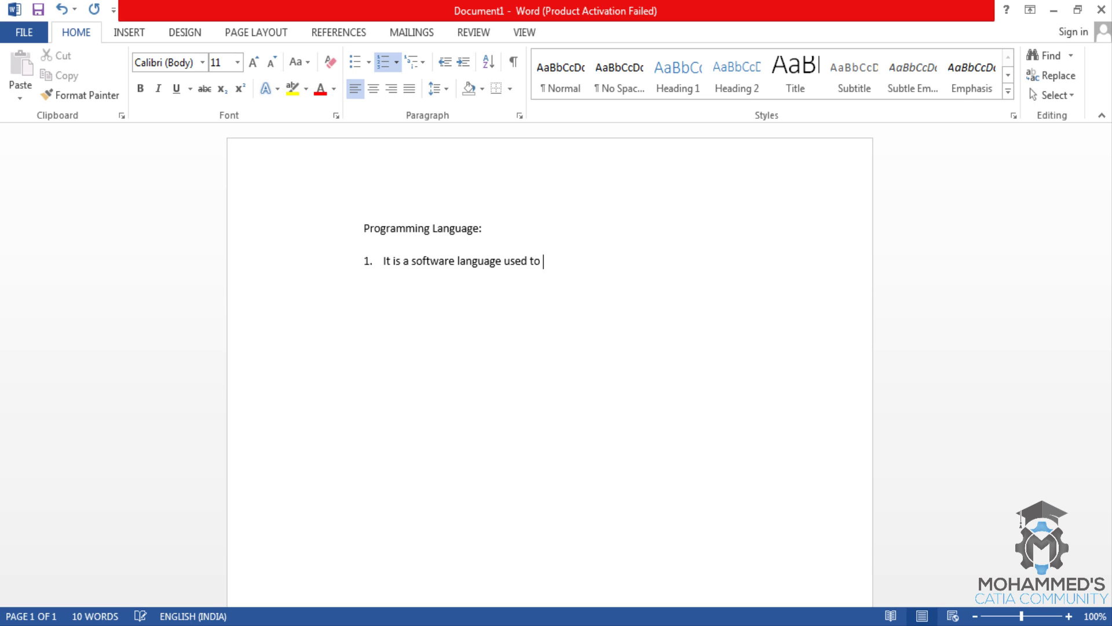
pyautogui.write('build end ot e')
pyautogui.press('BackSpace')
pyautogui.press('BackSpace')
pyautogui.press('BackSpace')
pyautogui.press('BackSpace')
pyautogui.write('to e')
pyautogui.press('BackSpace')
pyautogui.press('BackSpace')
pyautogui.press('BackSpace')
pyautogui.press('BackSpace')
pyautogui.write('o end software application')
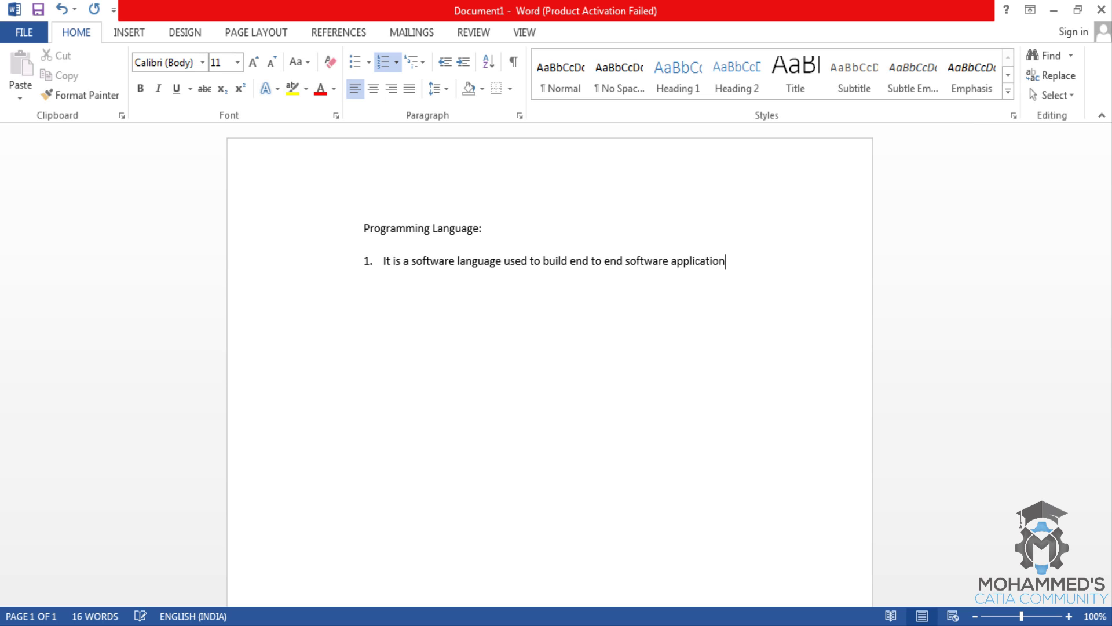
pyautogui.press('Return')
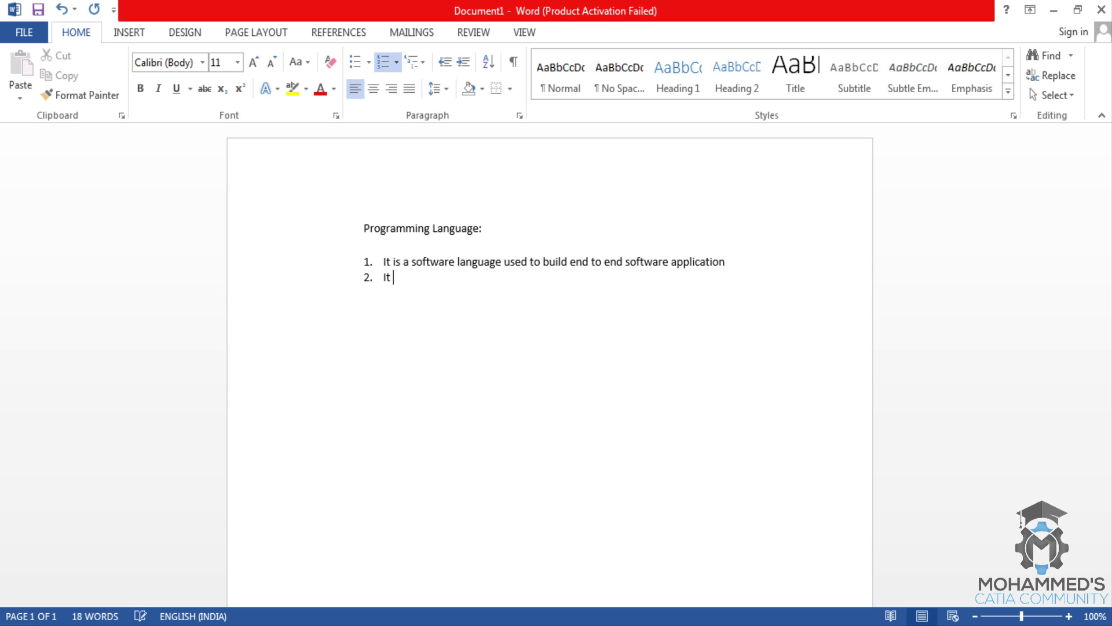
# - Add point 2 on having all features to build software, and point 3 on compilation then execution
pyautogui.write('has all the features us')
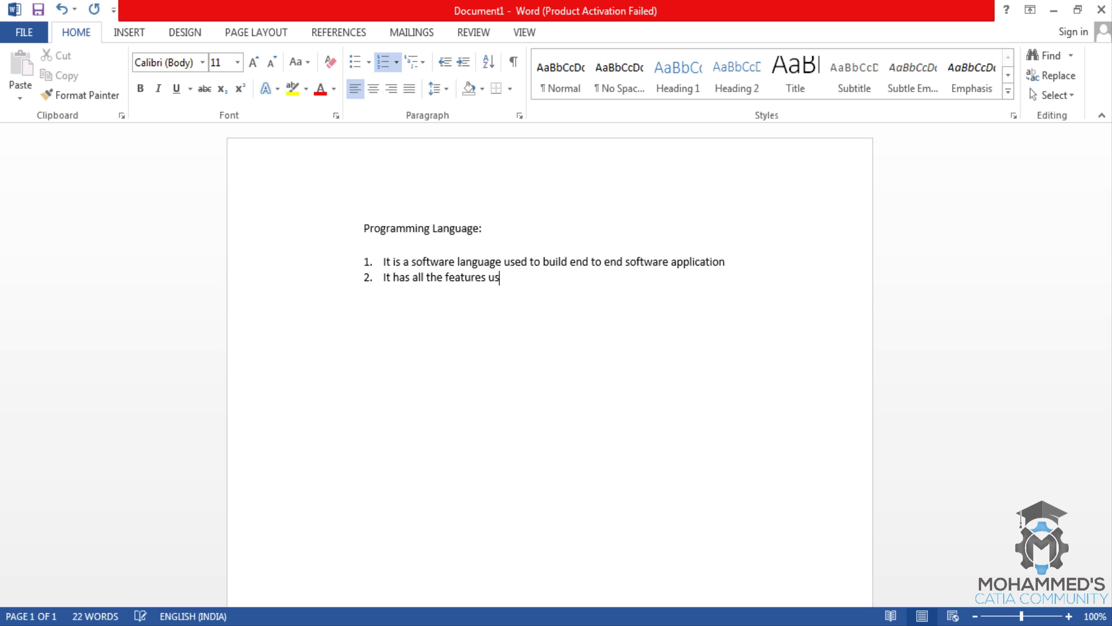
pyautogui.write('ed to puild a softwa')
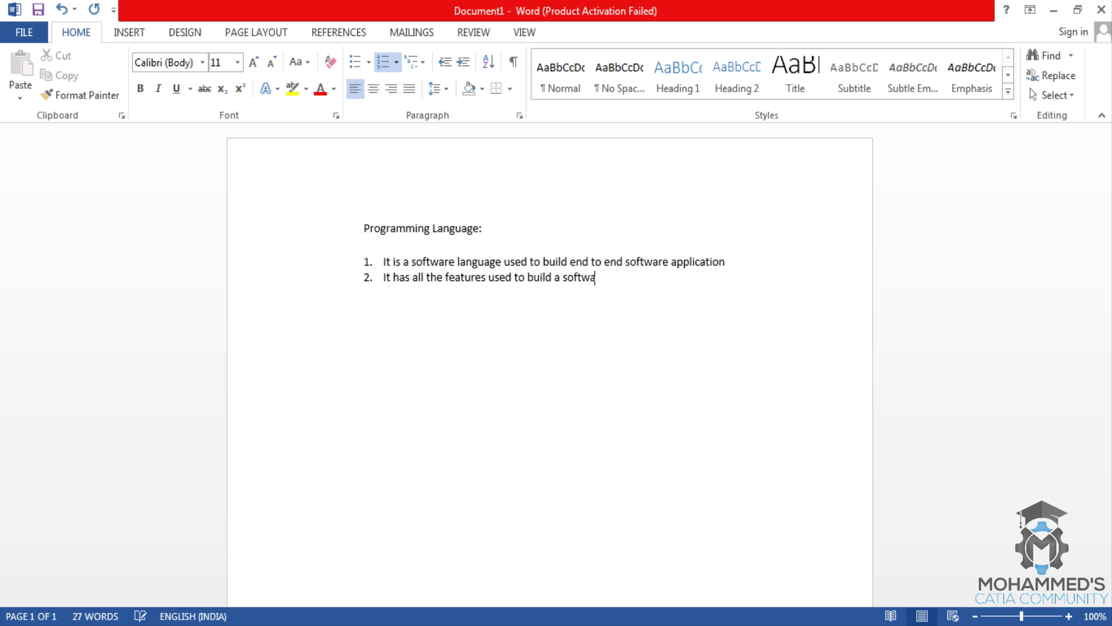
pyautogui.write('re aplplication')
pyautogui.press('Return')
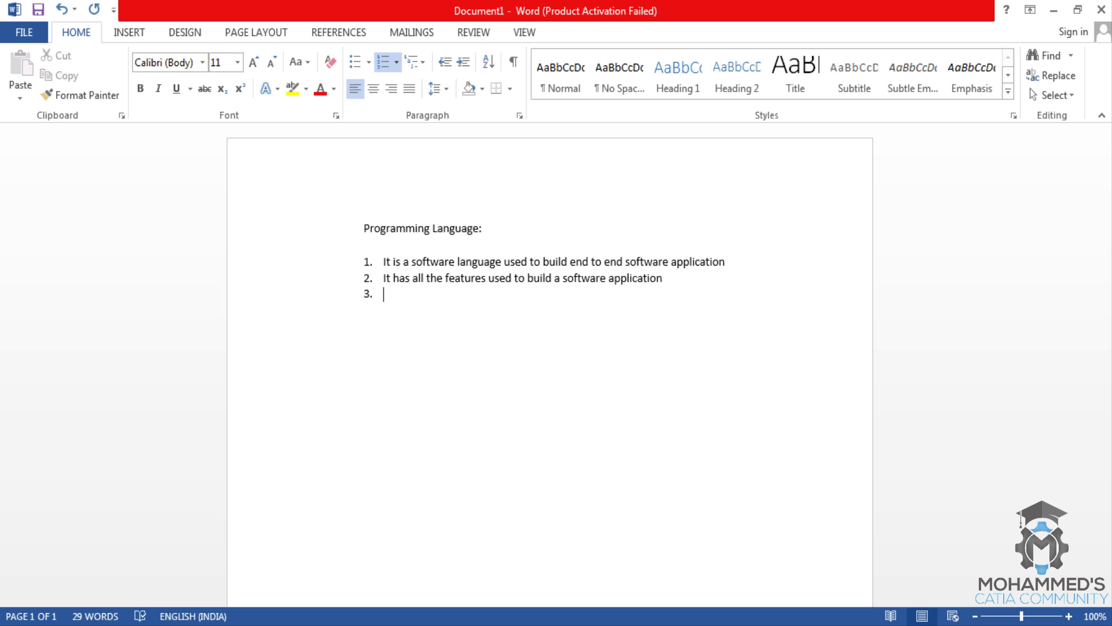
pyautogui.write('A program which')
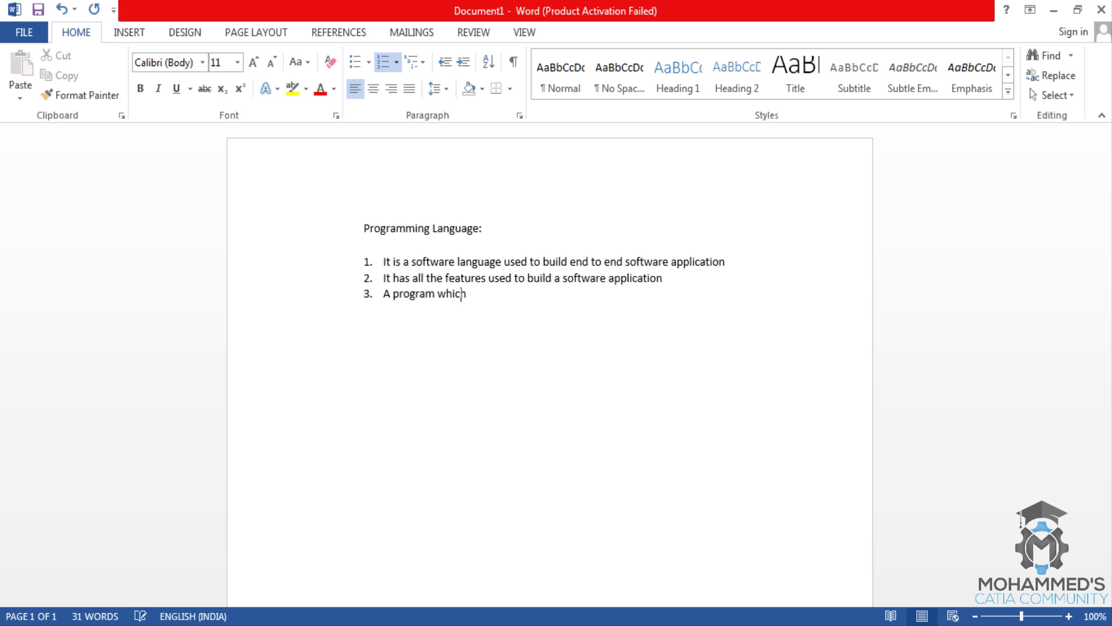
pyautogui.write(' is built by a progra')
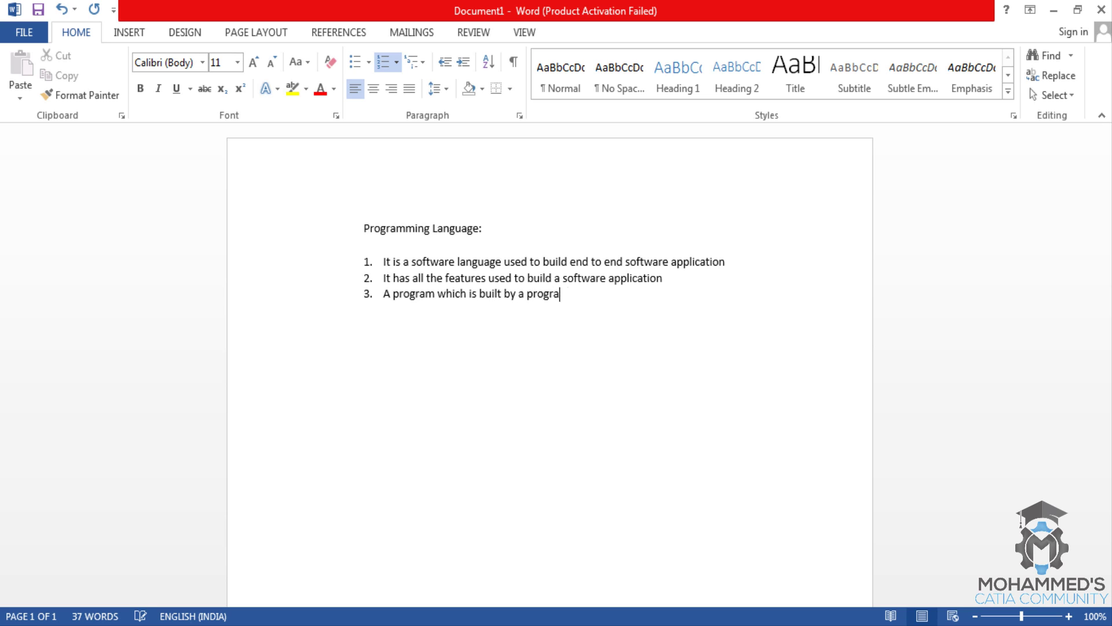
pyautogui.write('mming language')
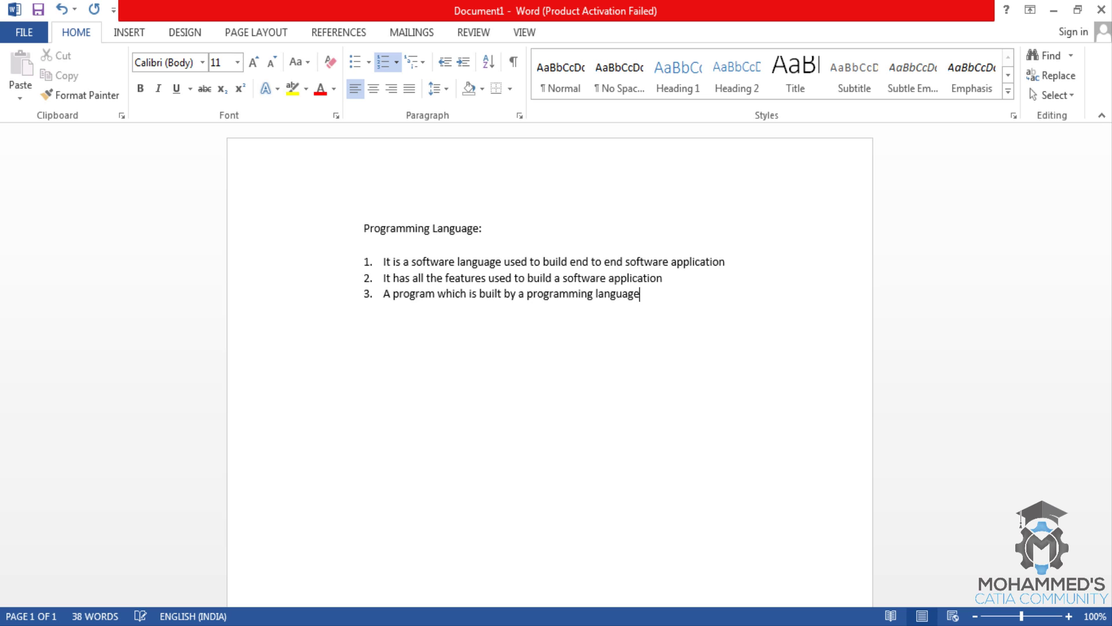
pyautogui.write(' first undergoes compil')
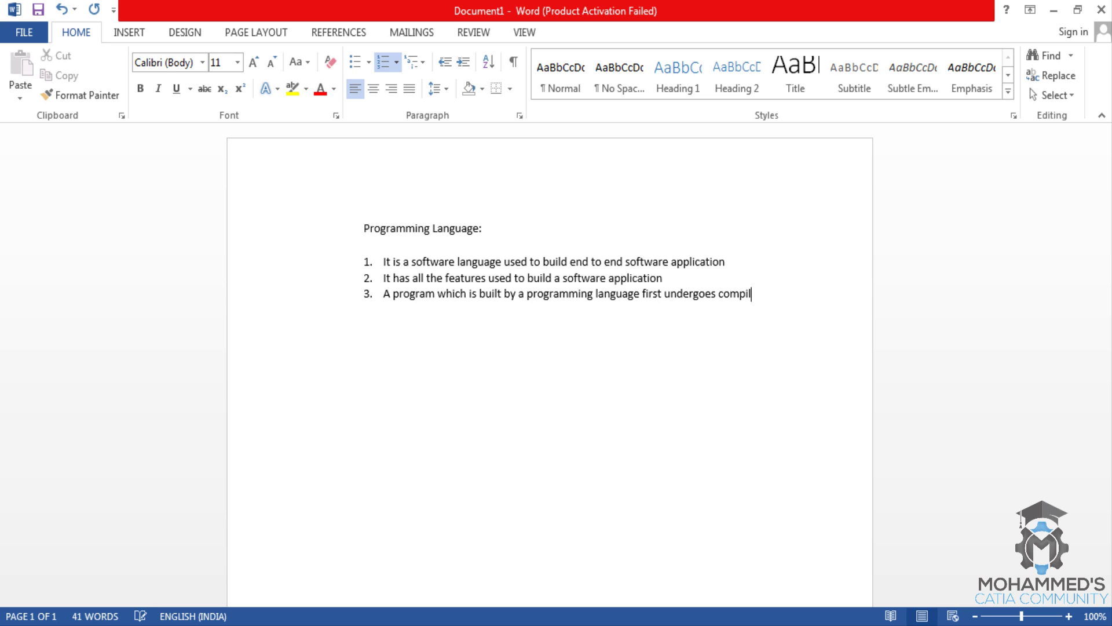
pyautogui.write('cation and then ')
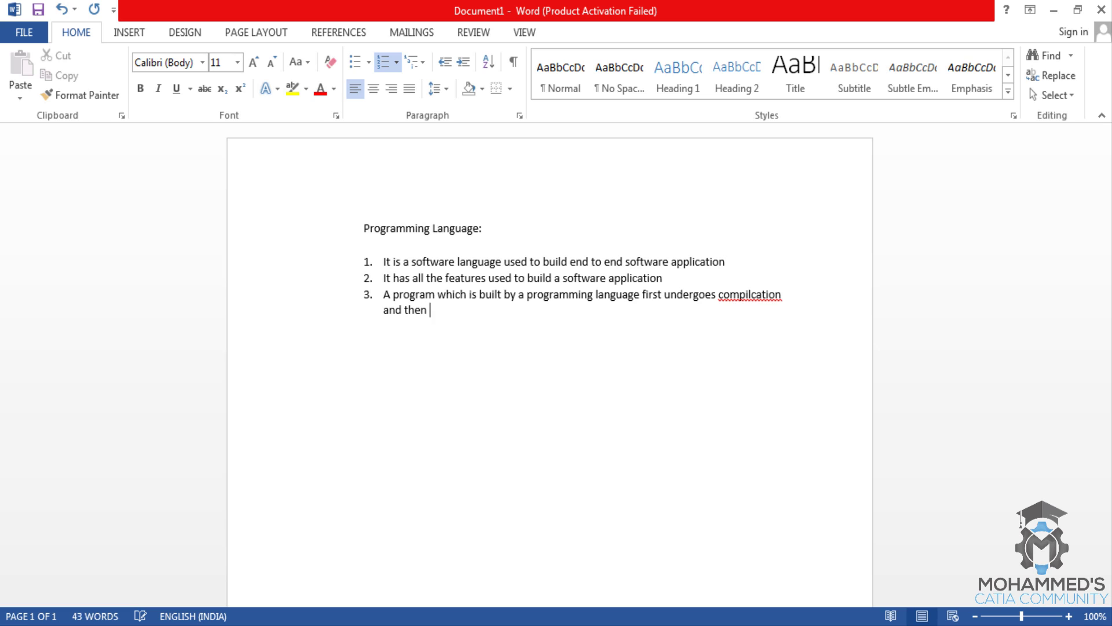
pyautogui.write('execution')
pyautogui.press('Return')
# - Write point 4: compared with a scripting language, it has a lot of features over it
pyautogui.write('When you com')
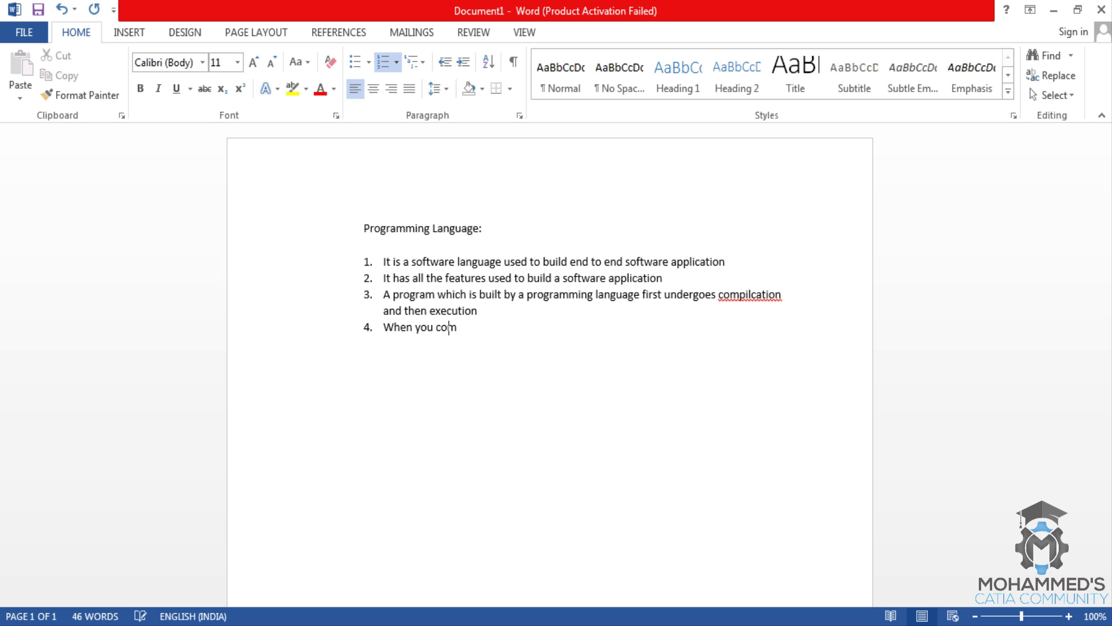
pyautogui.write('pare this with a scripting langu')
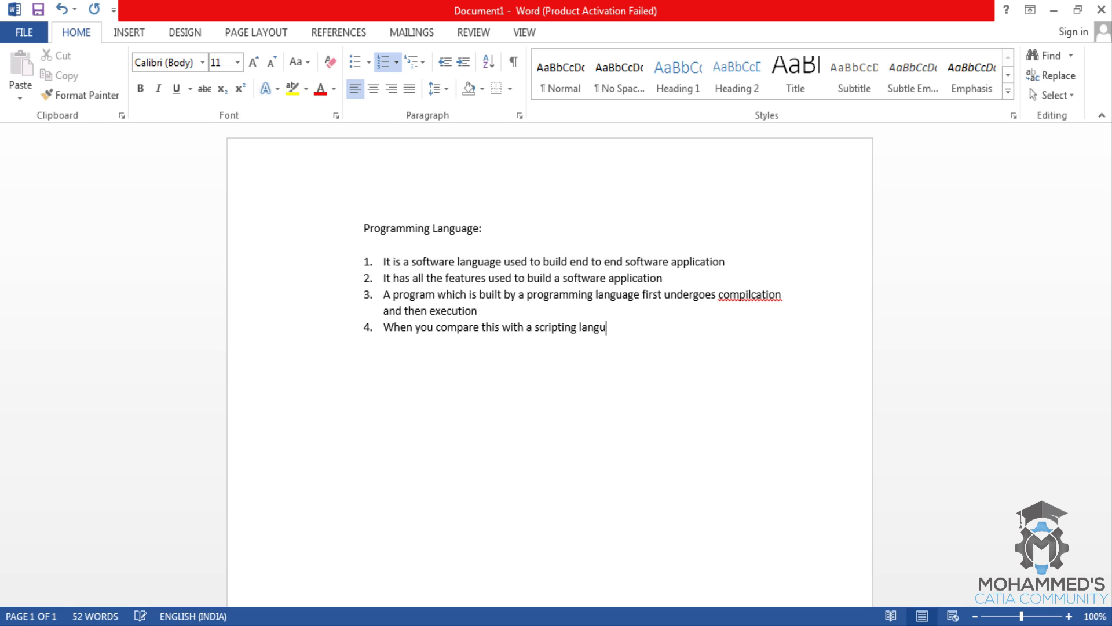
pyautogui.write('age, It ')
pyautogui.write('ishas')
pyautogui.press('BackSpace')
pyautogui.press('BackSpace')
pyautogui.press('BackSpace')
pyautogui.press('BackSpace')
pyautogui.press('BackSpace')
pyautogui.write('has a lot of')
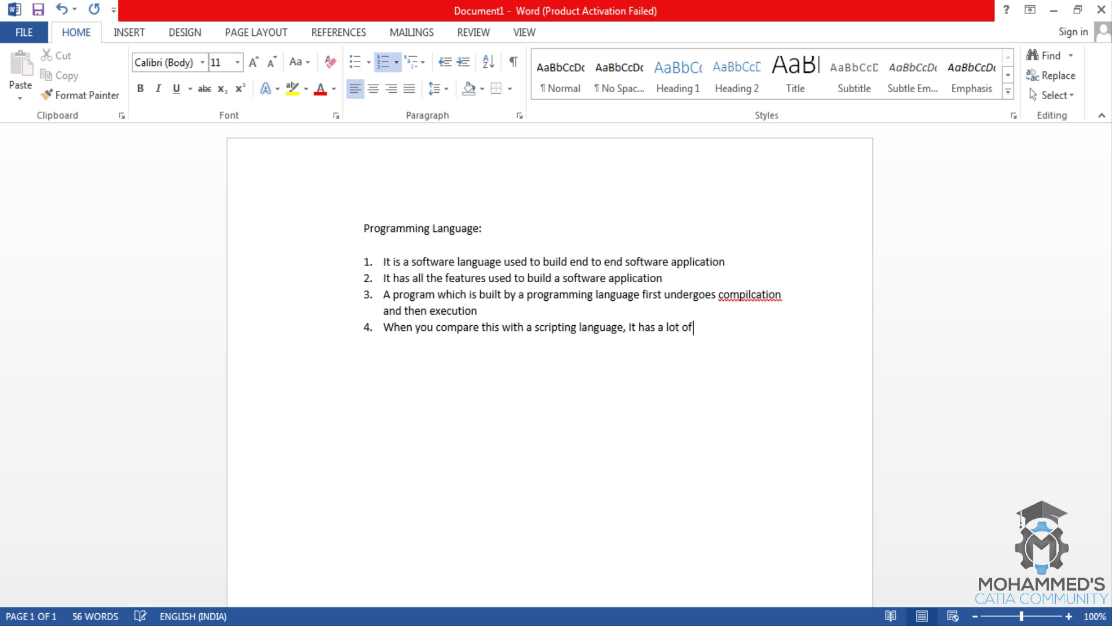
pyautogui.write(' feautes')
pyautogui.press('BackSpace')
pyautogui.press('BackSpace')
pyautogui.press('BackSpace')
pyautogui.press('BackSpace')
pyautogui.write('tures of')
# - Add the unnumbered example line 'Ex: C, C++, Java, .NET' with a blank line below
pyautogui.press('BackSpace')
pyautogui.press('BackSpace')
pyautogui.write('over it')
pyautogui.press('Return')
pyautogui.press('BackSpace')
pyautogui.write('Ex')
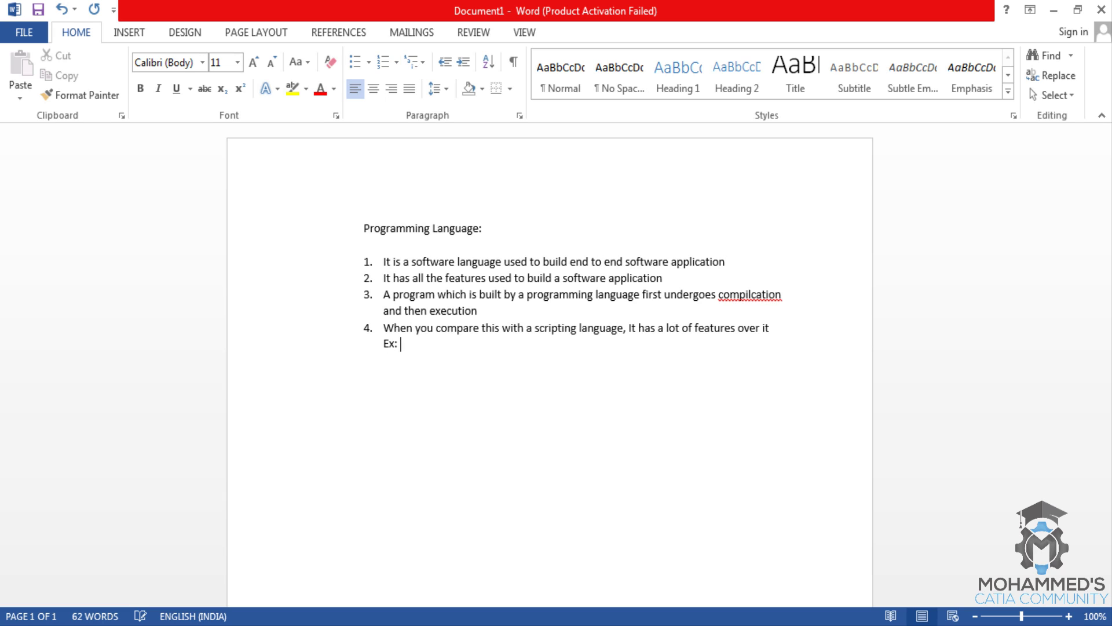
pyautogui.write(': C, C++')
pyautogui.press('BackSpace')
pyautogui.press('BackSpace')
pyautogui.press('BackSpace')
pyautogui.write('C++, Java, .NET')
pyautogui.hotkey('shift', 'Return')
pyautogui.hotkey('shift', 'Return')
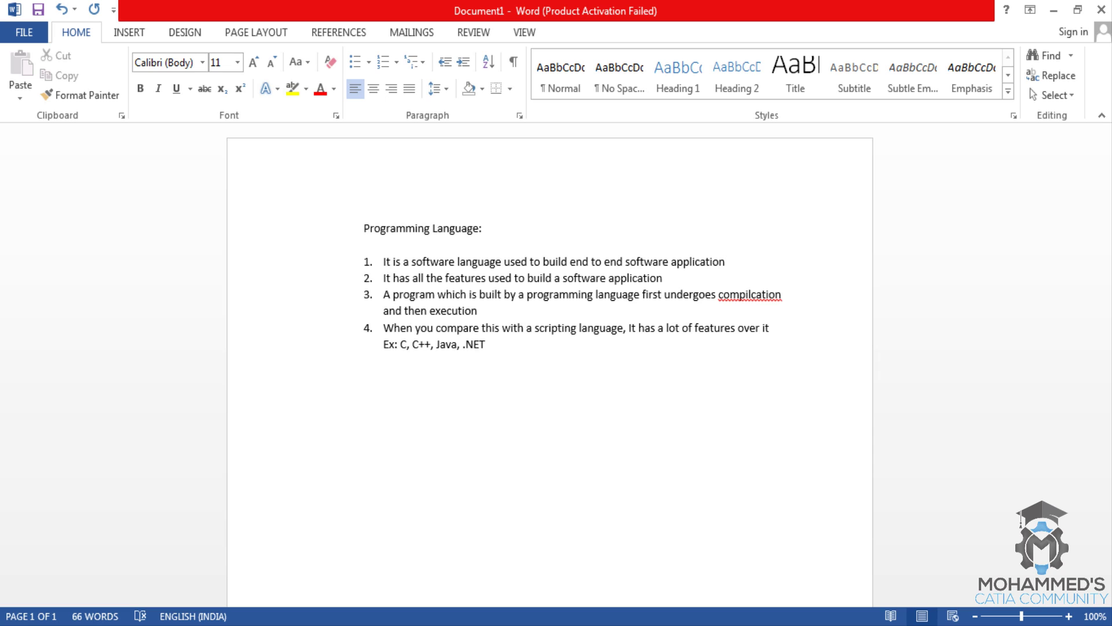
# - Add the 'Scripting Language:' heading and point 1 on end to end testing or building small components
pyautogui.write('Scripting Langua')
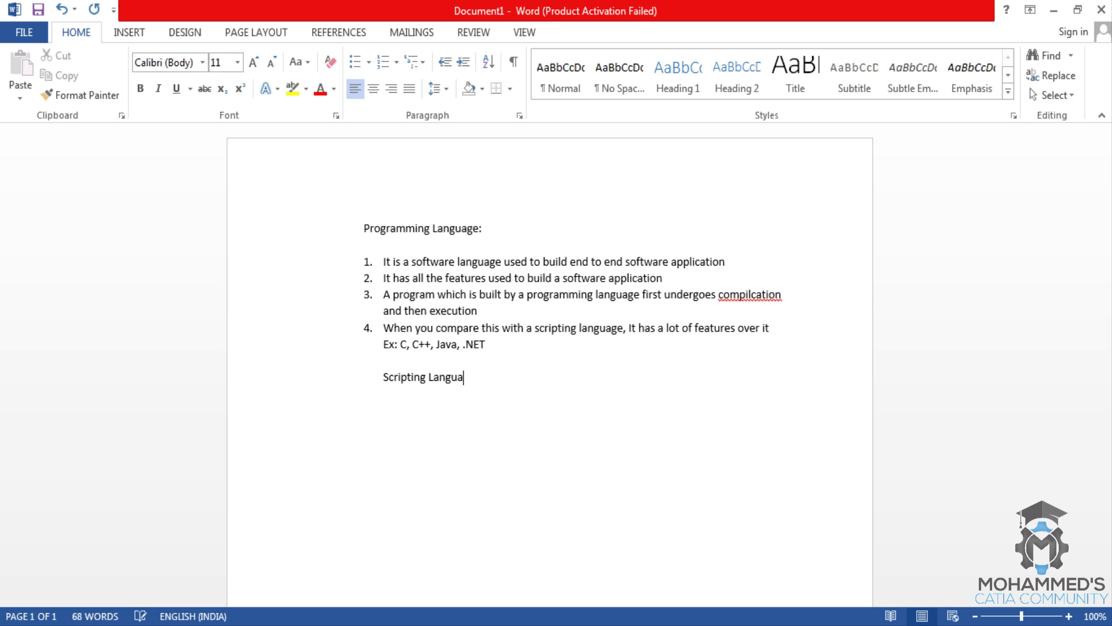
pyautogui.write('ge:')
pyautogui.hotkey('shift', 'Return')
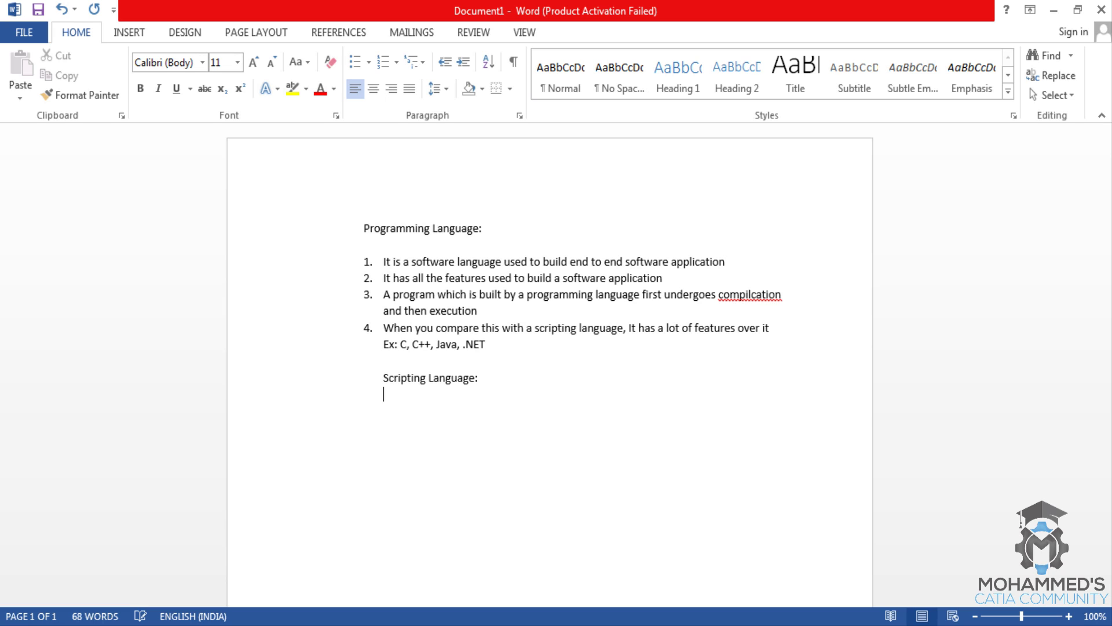
pyautogui.write('1.')
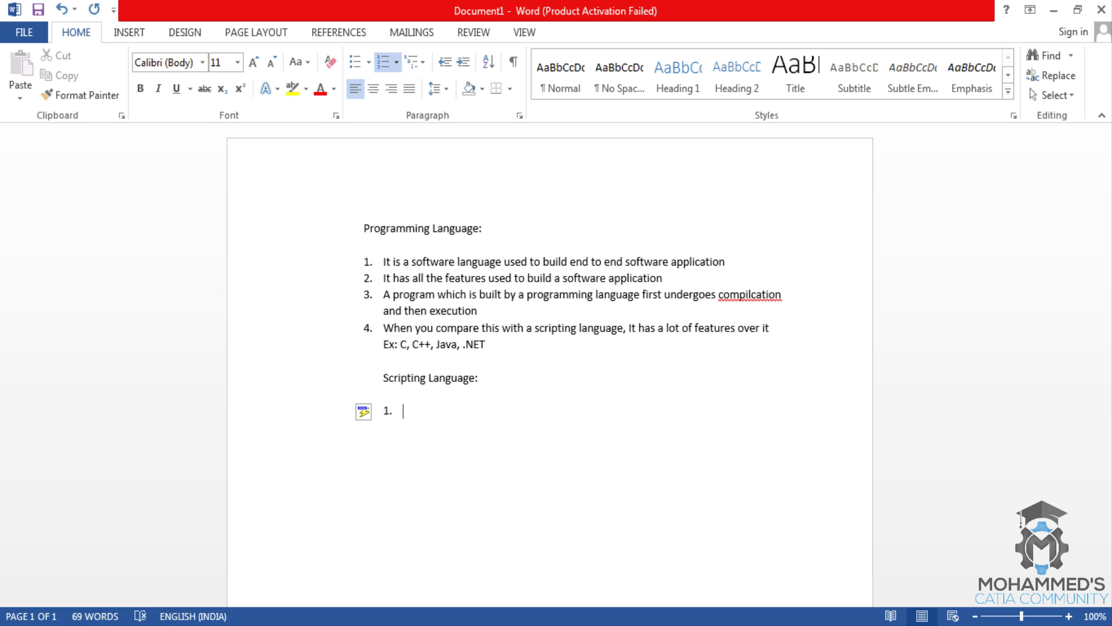
pyautogui.write('It is used to')
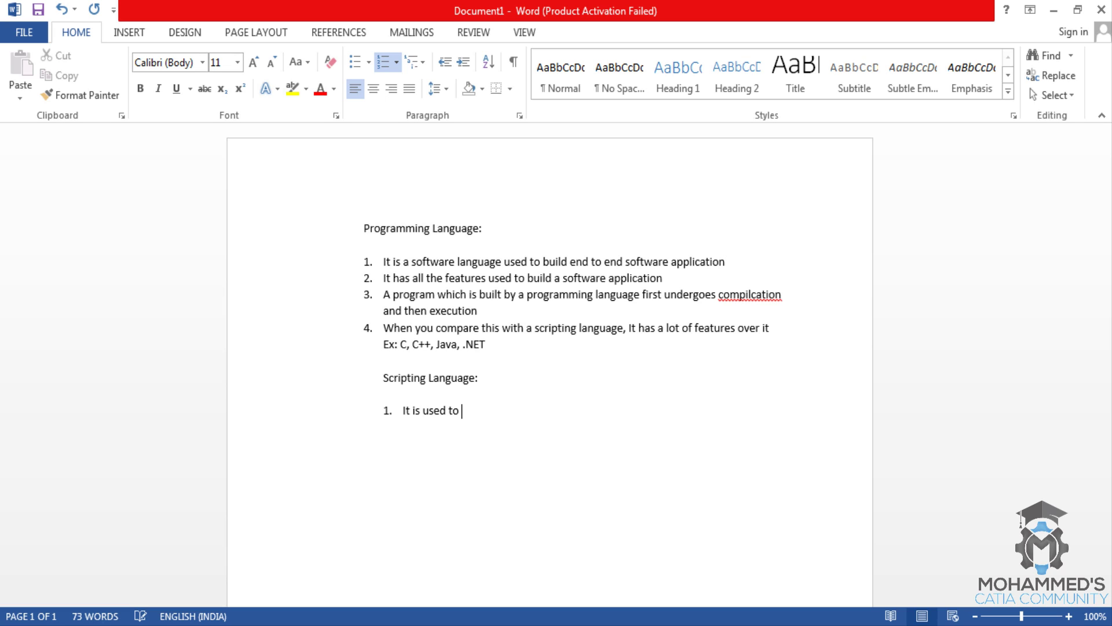
pyautogui.press('BackSpace')
pyautogui.press('BackSpace')
pyautogui.press('BackSpace')
pyautogui.write('for end to end testing o')
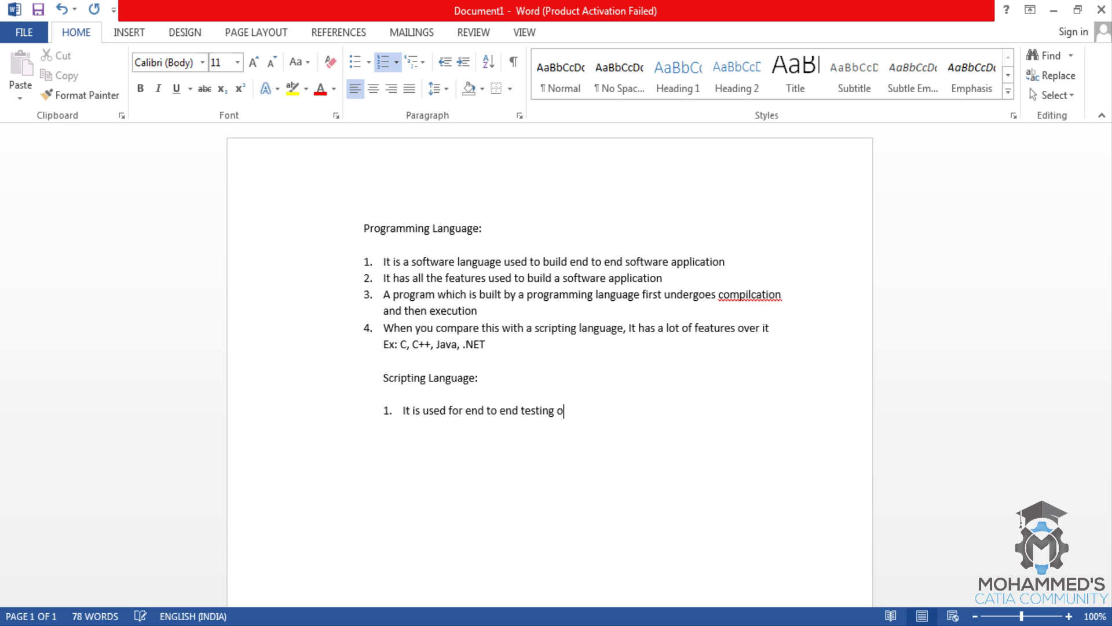
pyautogui.write('f a software application')
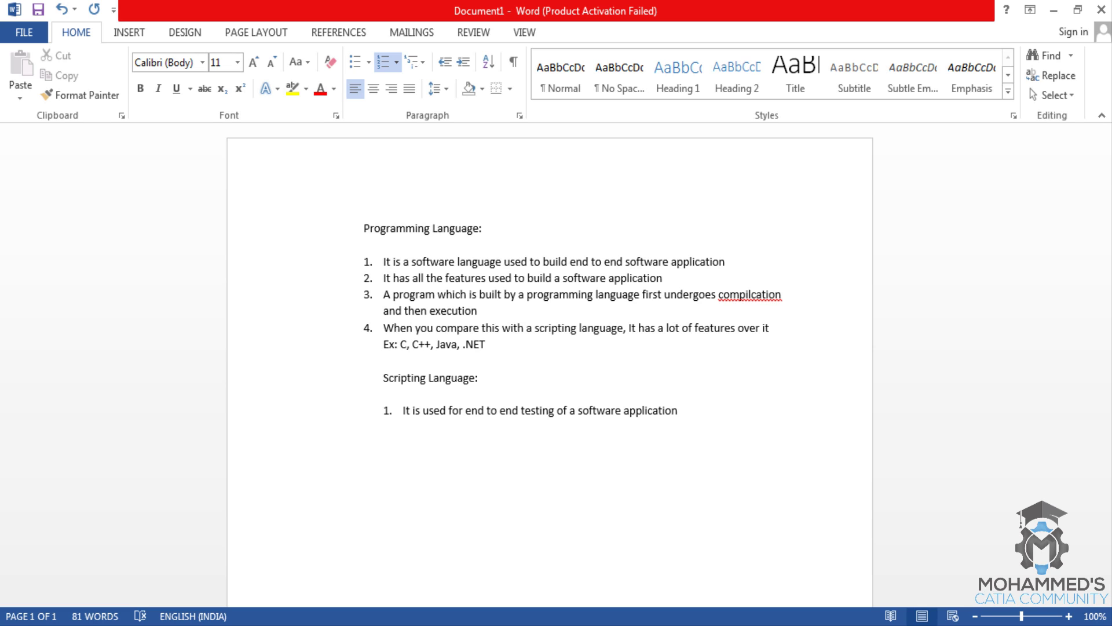
pyautogui.write('or To b')
pyautogui.press('BackSpace')
pyautogui.write('build a small')
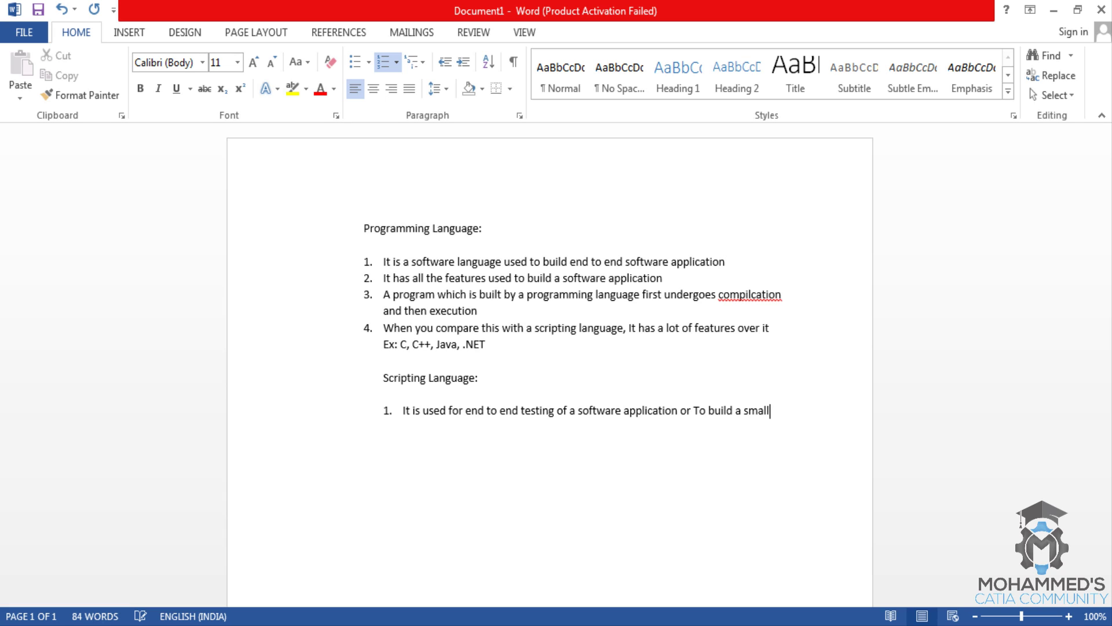
pyautogui.write(' component ')
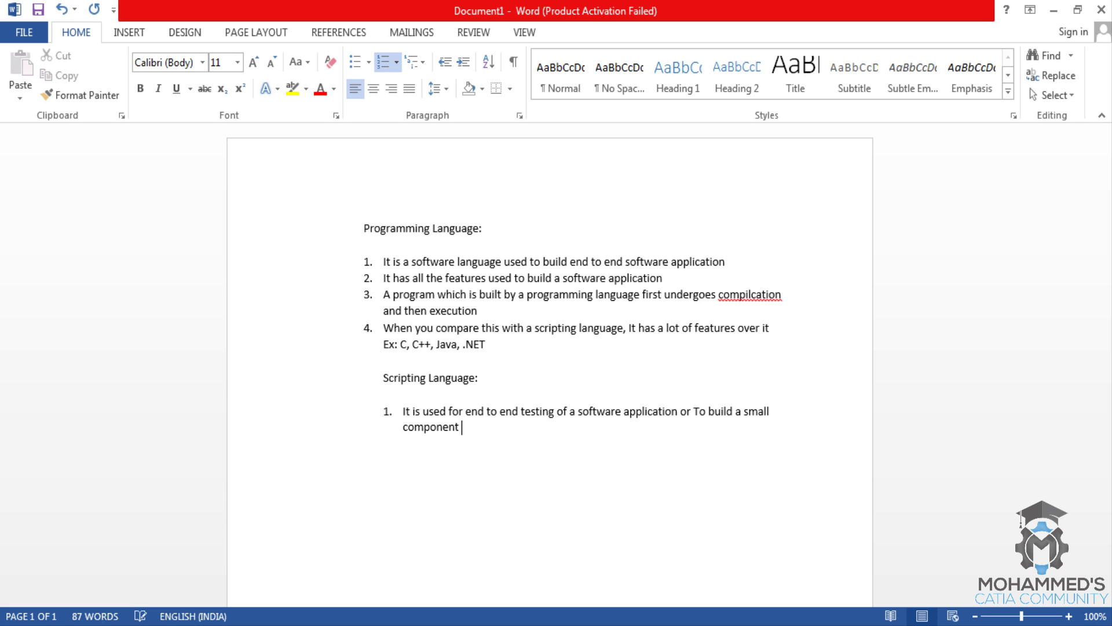
pyautogui.write('to a large application')
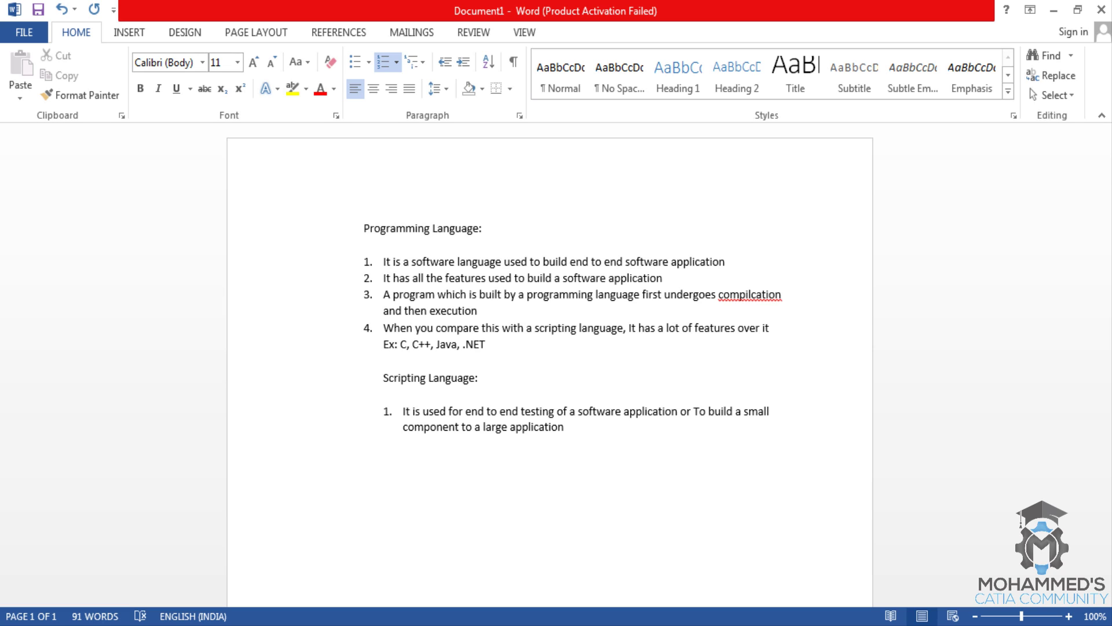
pyautogui.press('Return')
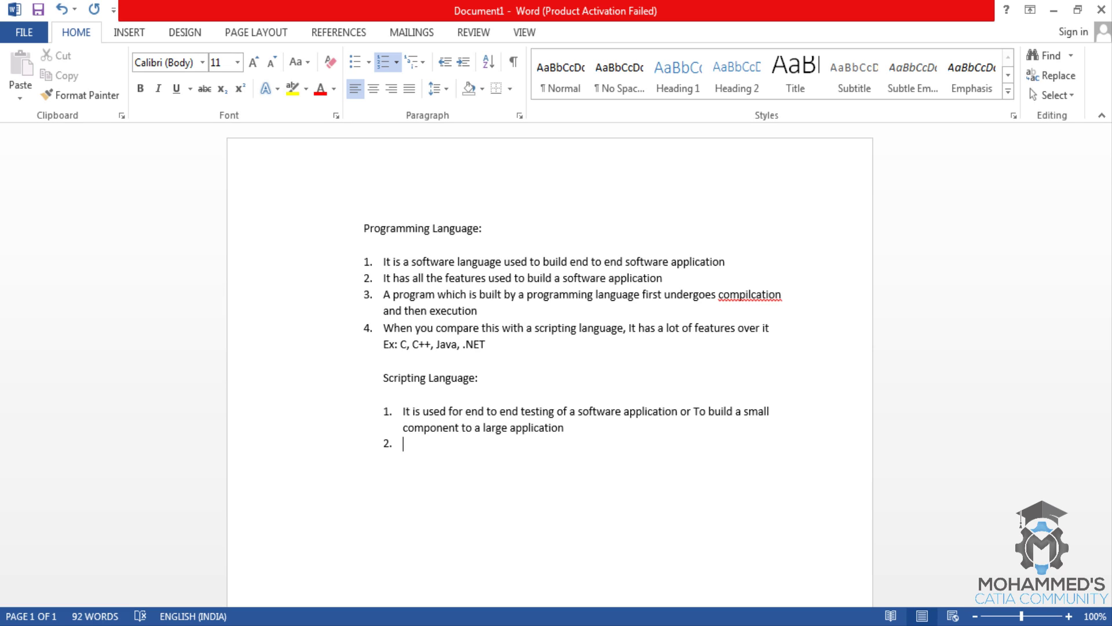
# - Write scripting point 2: 'It as limited features when compares to programming language'
pyautogui.write('It as a')
pyautogui.press('BackSpace')
pyautogui.press('BackSpace')
pyautogui.write('limited features ')
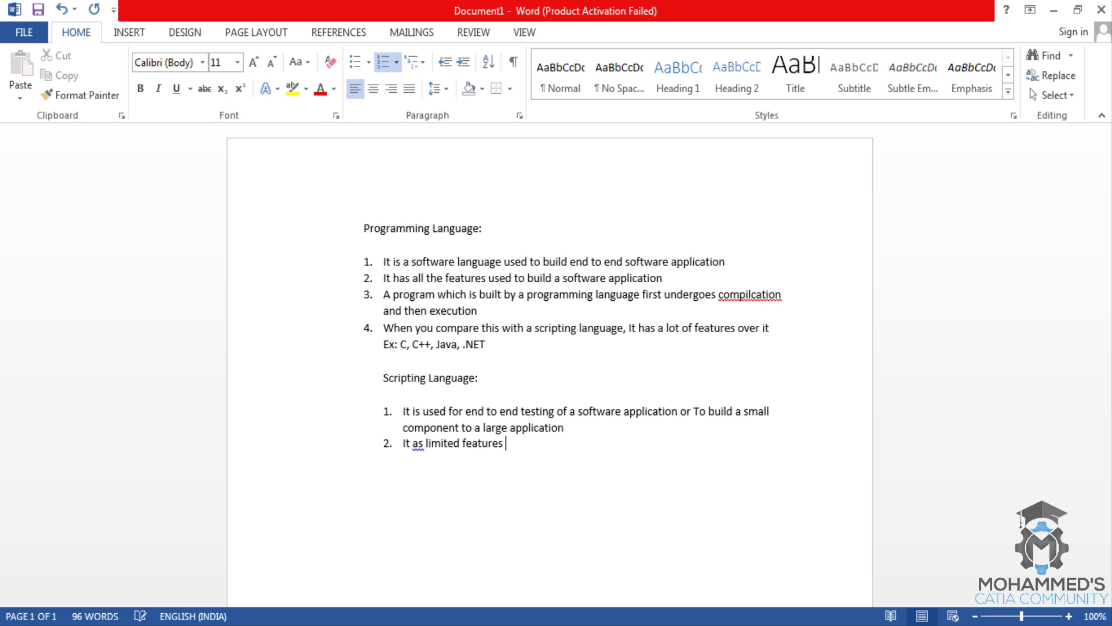
pyautogui.write('when compares to ')
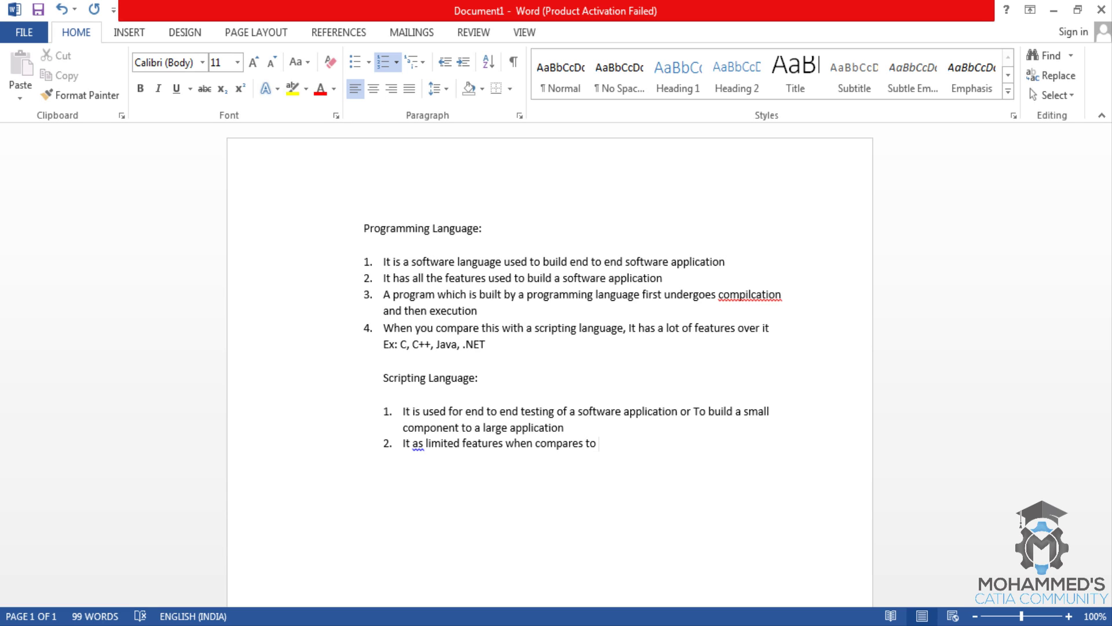
pyautogui.write('programming')
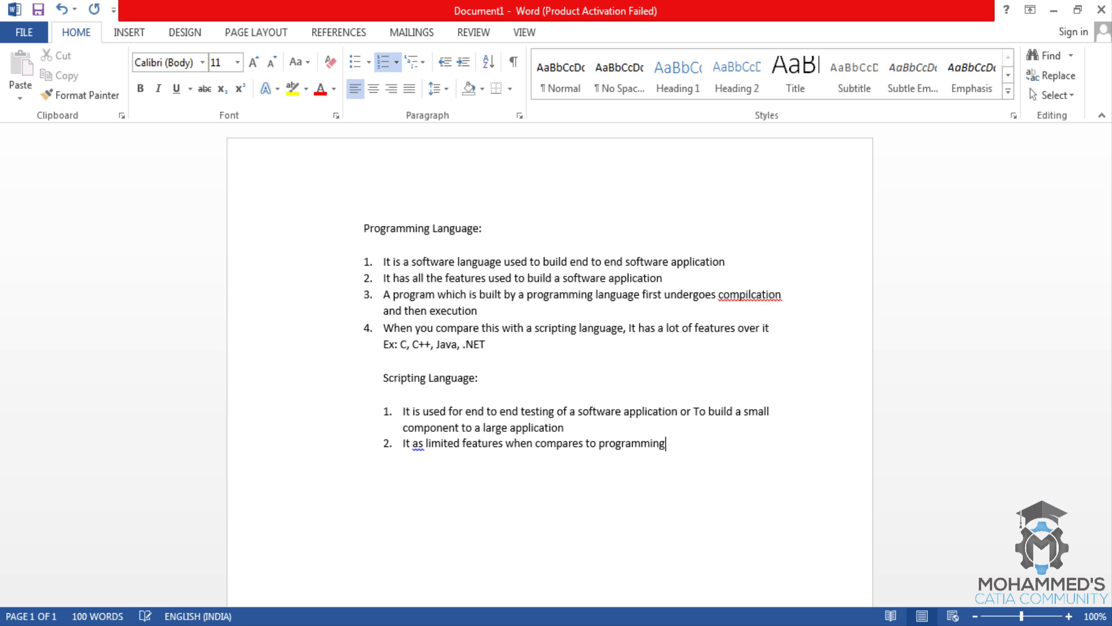
pyautogui.write(' language')
pyautogui.press('Return')
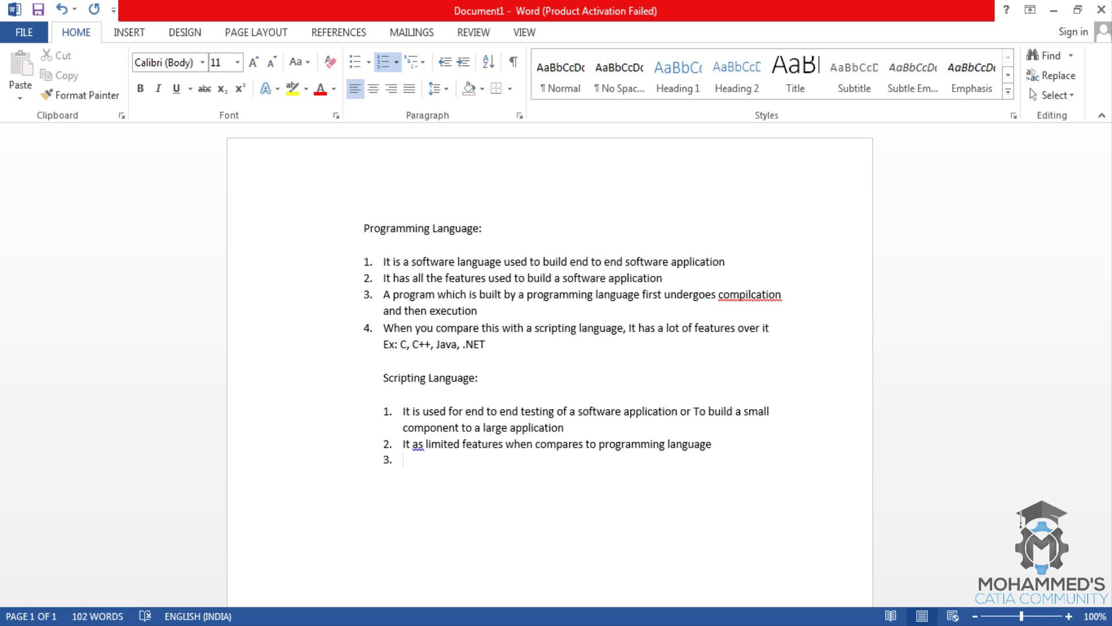
# - Write scripting point 3: no compilation and execution, rather line by line interpretation
pyautogui.write('It doesnot under go exec')
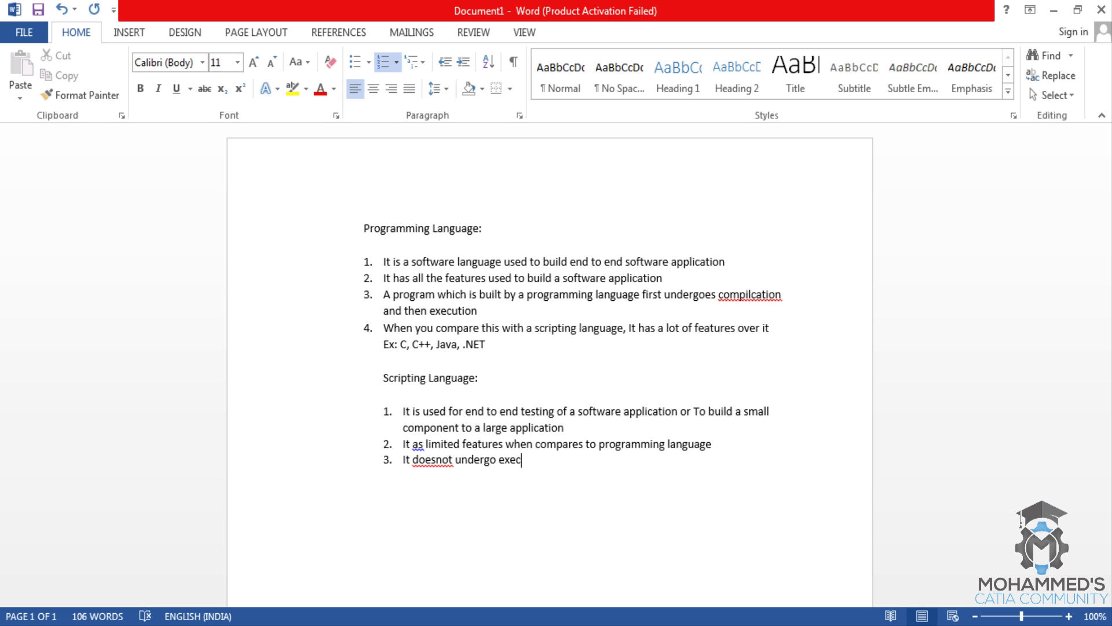
pyautogui.press('BackSpace')
pyautogui.press('BackSpace')
pyautogui.press('BackSpace')
pyautogui.press('BackSpace')
pyautogui.write('compilca')
pyautogui.press('BackSpace')
pyautogui.press('BackSpace')
pyautogui.press('BackSpace')
pyautogui.write('ilation and exec')
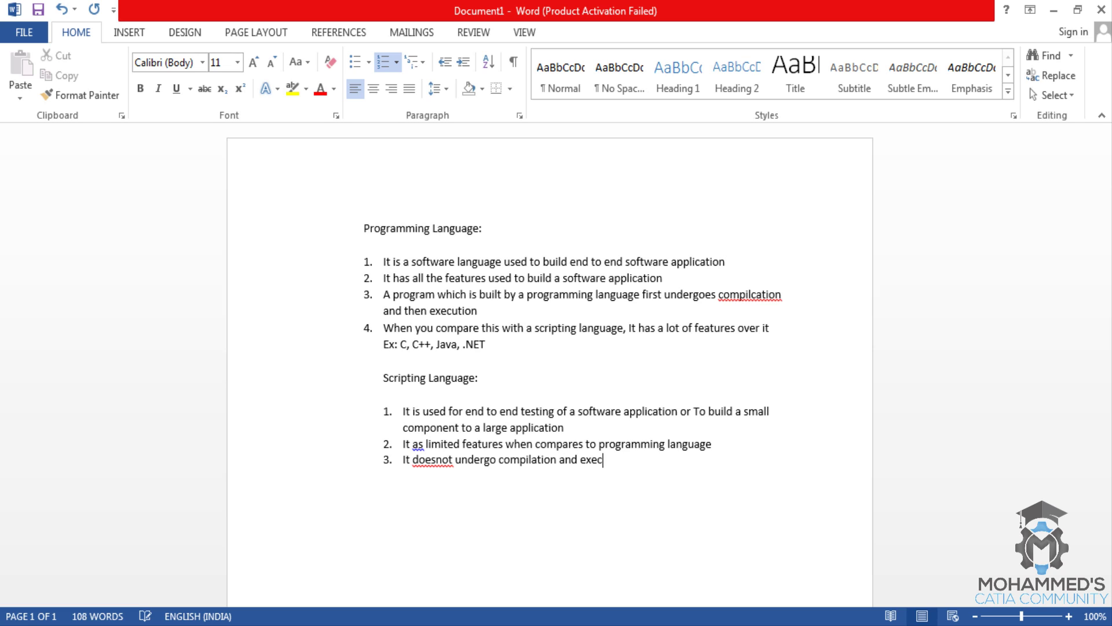
pyautogui.write('ution, rather it und')
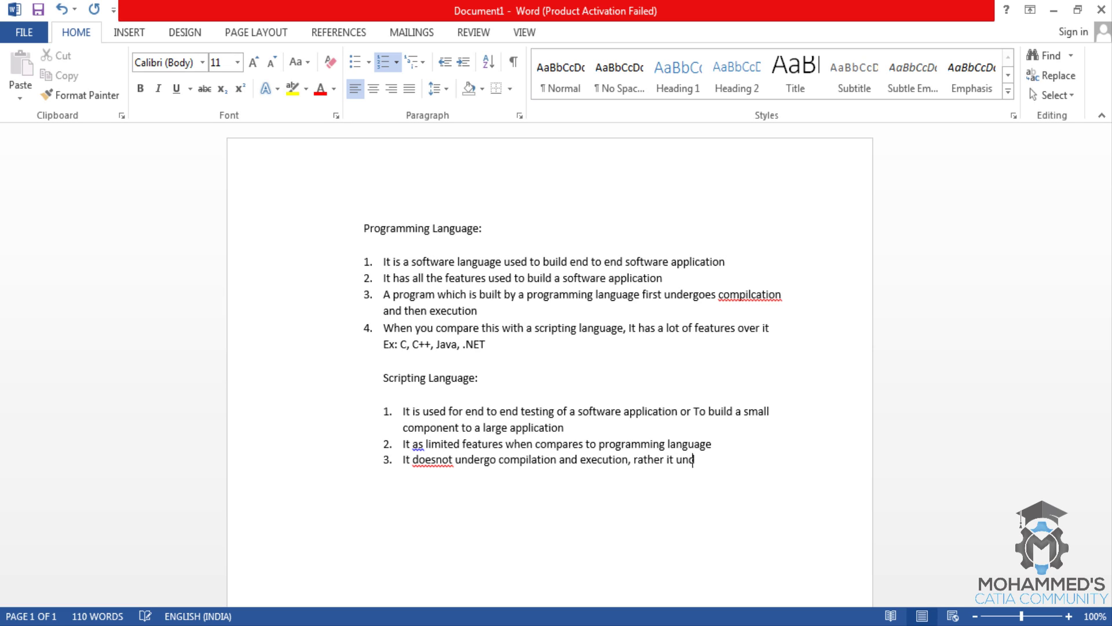
pyautogui.write("ergoes line by line interpretation'")
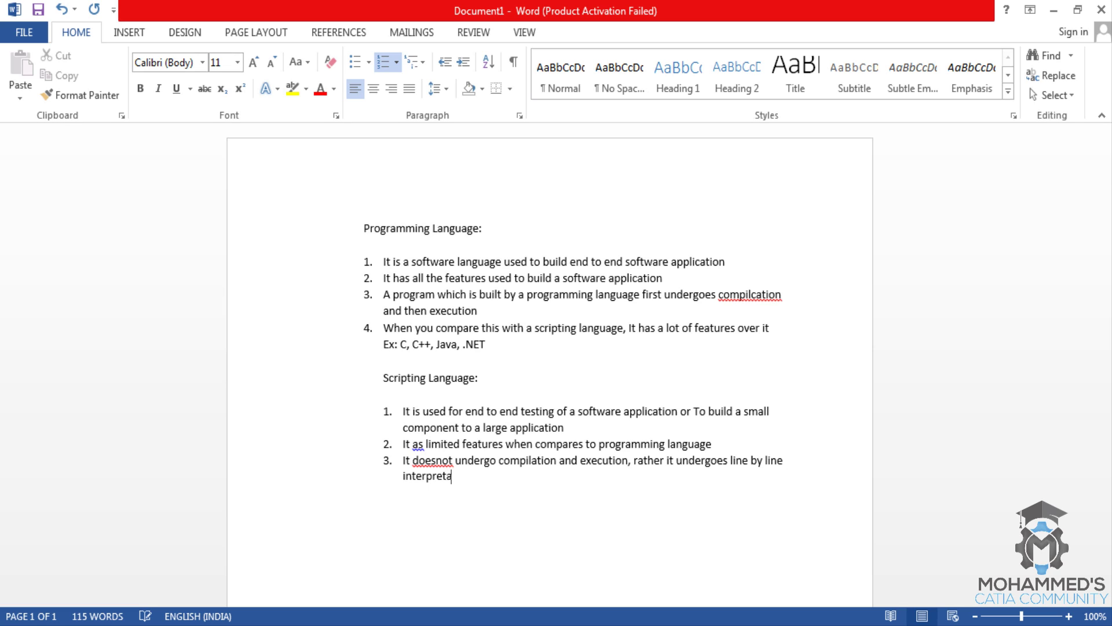
pyautogui.press('Return')
pyautogui.press('BackSpace')
pyautogui.press('BackSpace')
pyautogui.press('BackSpace')
pyautogui.press('Return')
# - Complete point 4 on being easy to understand and implement, then add 'Eg : Java script, VB script, Shell script'
pyautogui.write('It is very easy to understand ')
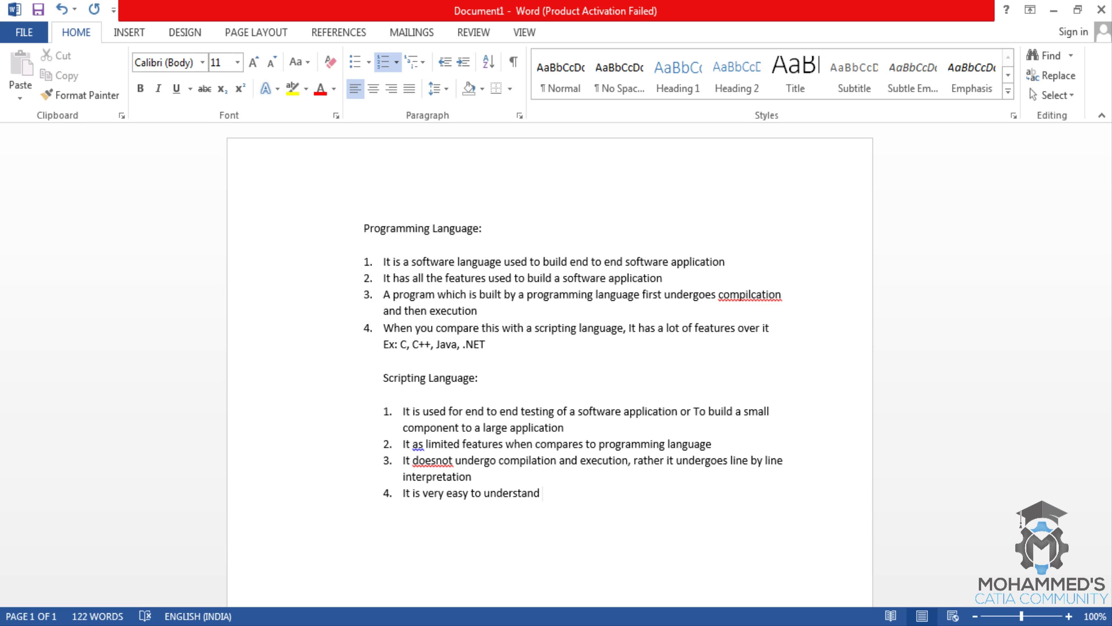
pyautogui.write('and very easu to')
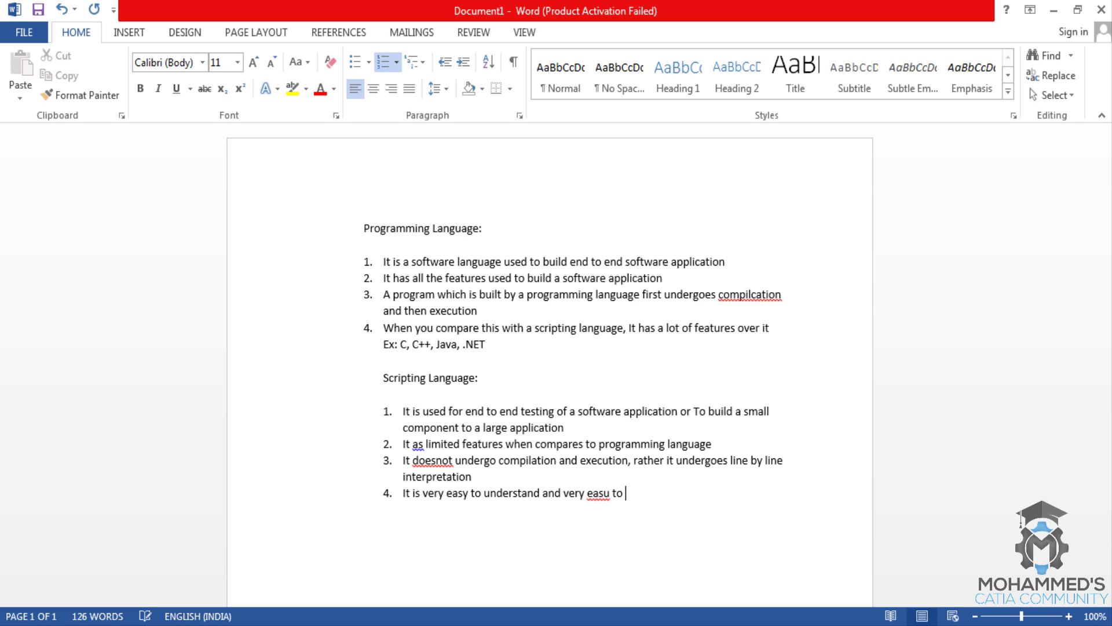
pyautogui.press('BackSpace')
pyautogui.press('BackSpace')
pyautogui.press('BackSpace')
pyautogui.press('BackSpace')
pyautogui.press('BackSpace')
pyautogui.write('y to implement')
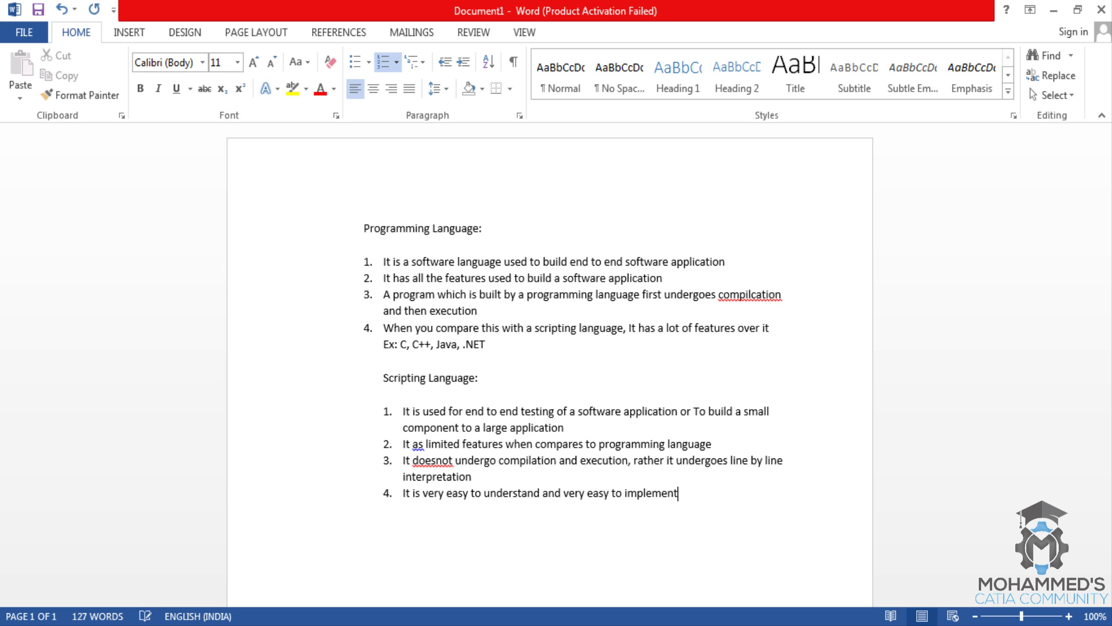
pyautogui.press('Return')
pyautogui.press('Return')
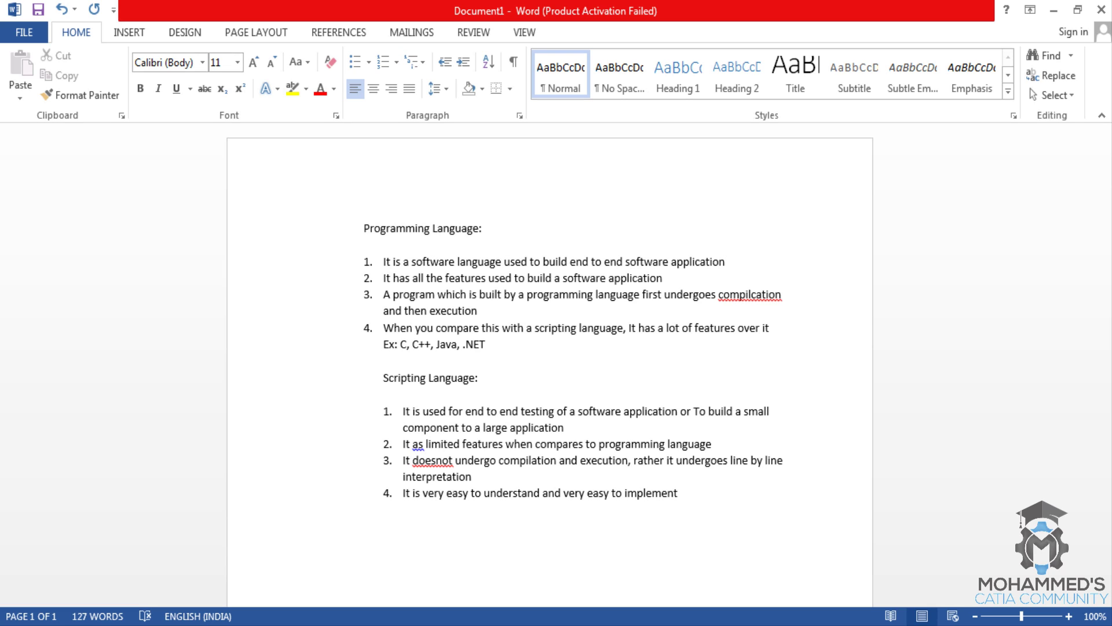
pyautogui.write('Eg : Java script, VB scr')
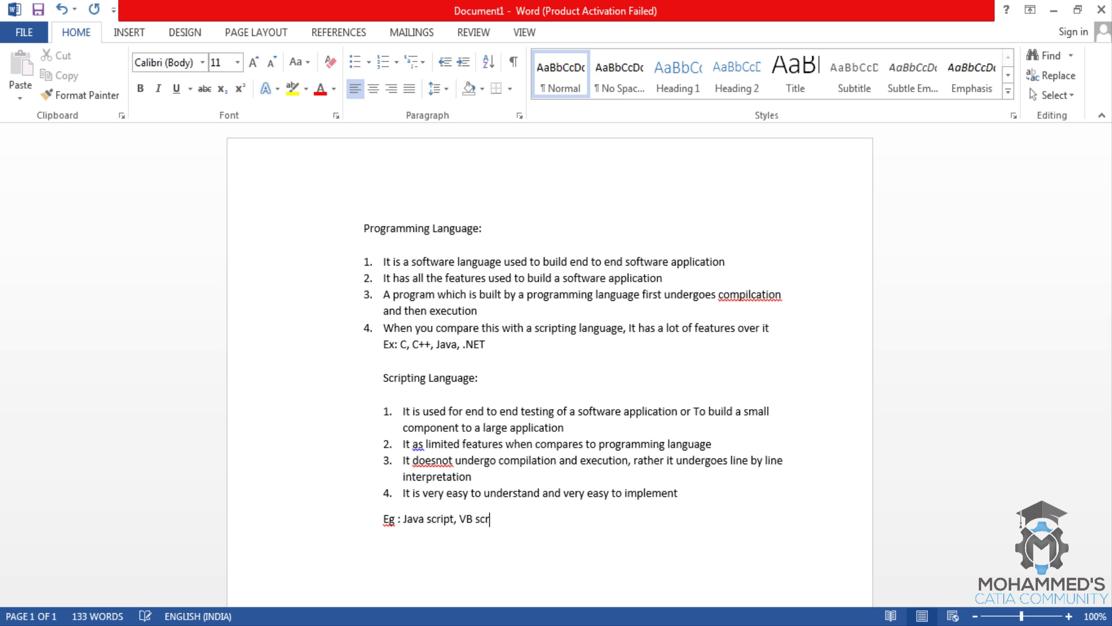
pyautogui.write('ipt, Shell script')
# - Add point 5: 'VB script is only supported by microsofts browsers'
pyautogui.press('Return')
pyautogui.write('5. ')
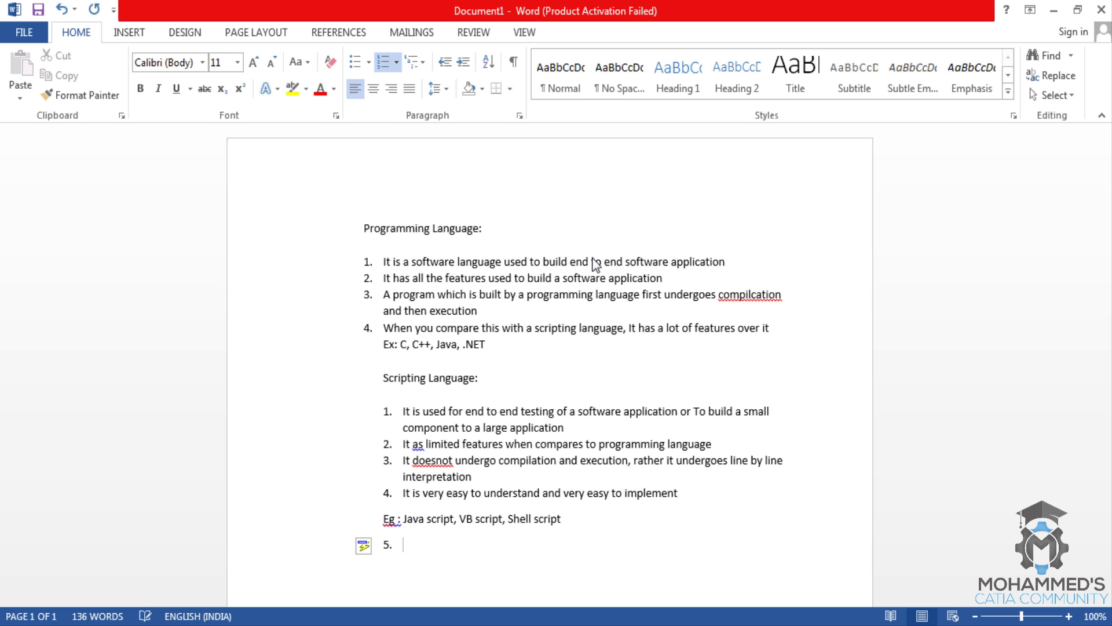
pyautogui.write('VB script is on')
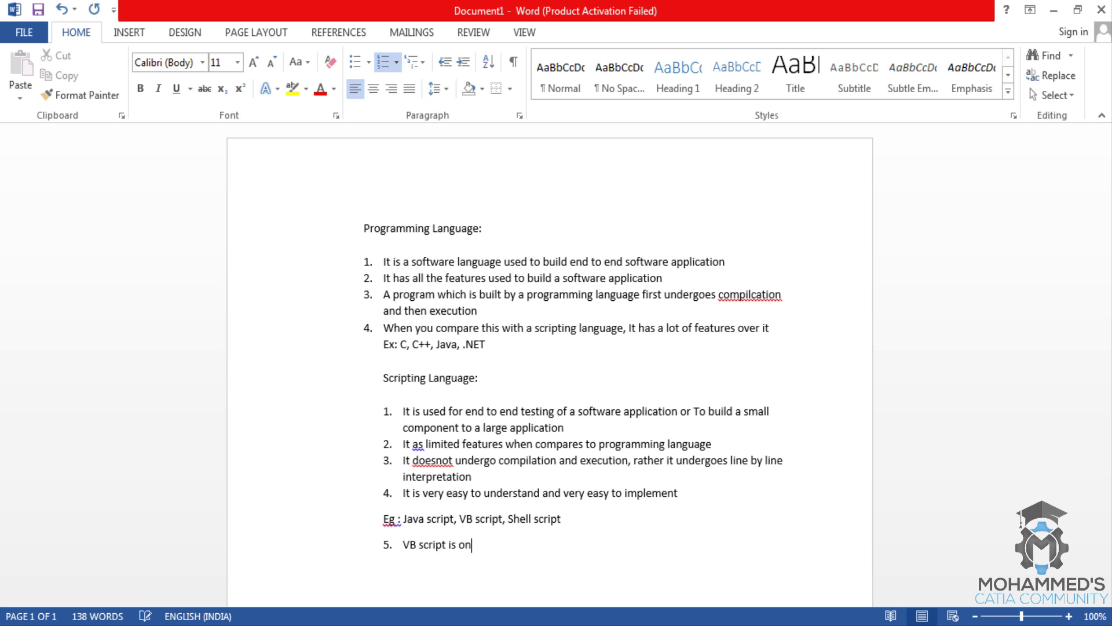
pyautogui.write('ly supported by micri')
pyautogui.press('BackSpace')
pyautogui.write('osofts')
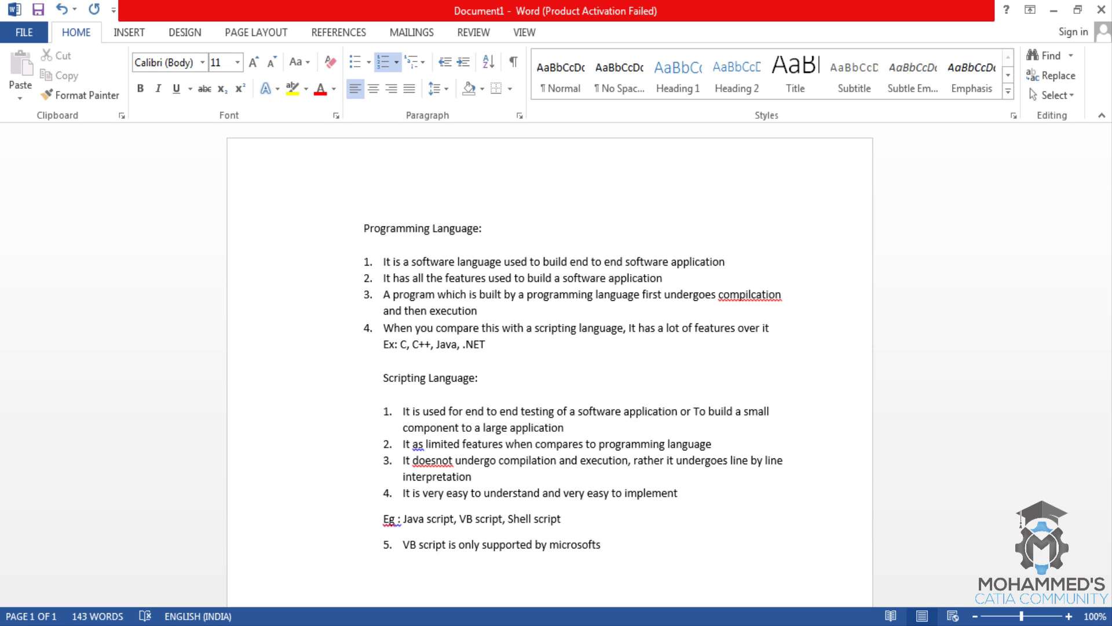
pyautogui.write(' browsers.')
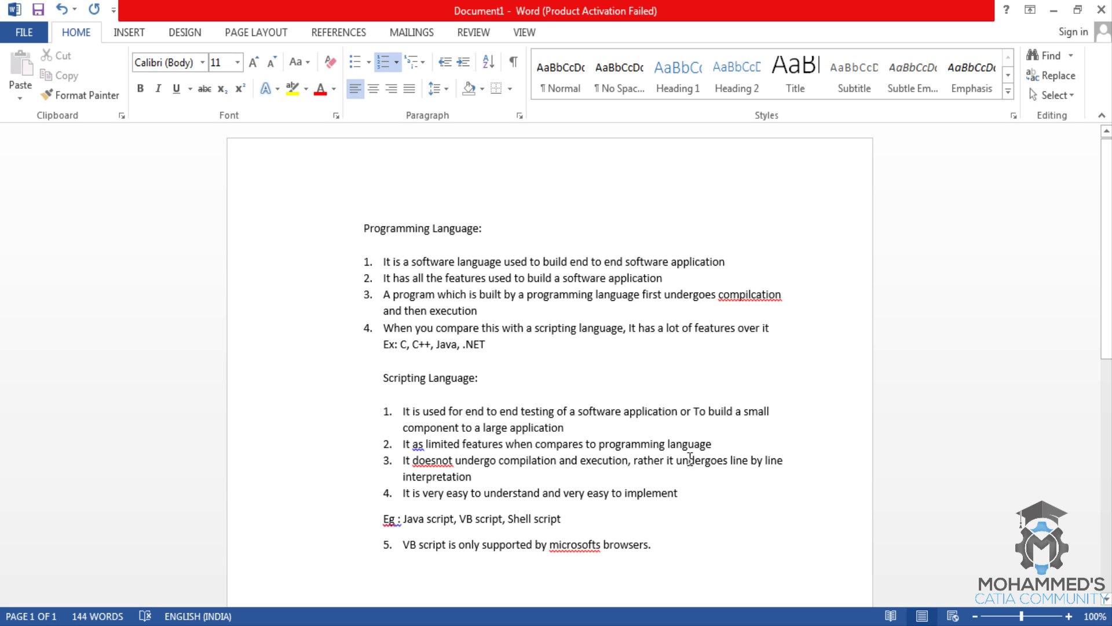
pyautogui.moveTo(662, 557); pyautogui.dragTo(383, 262)
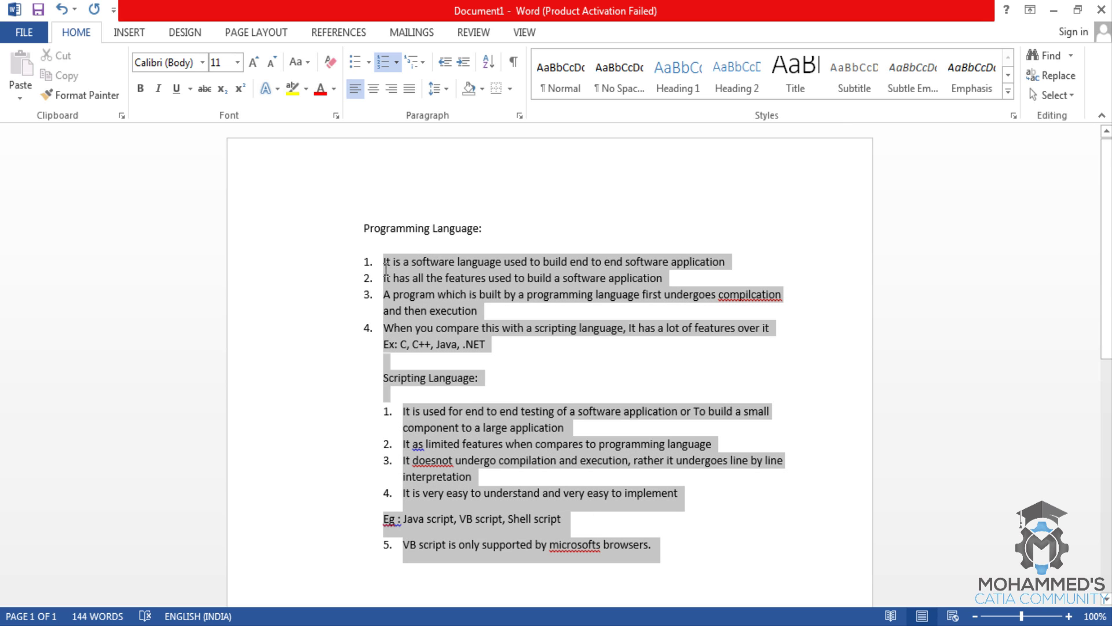
pyautogui.click(487, 348)
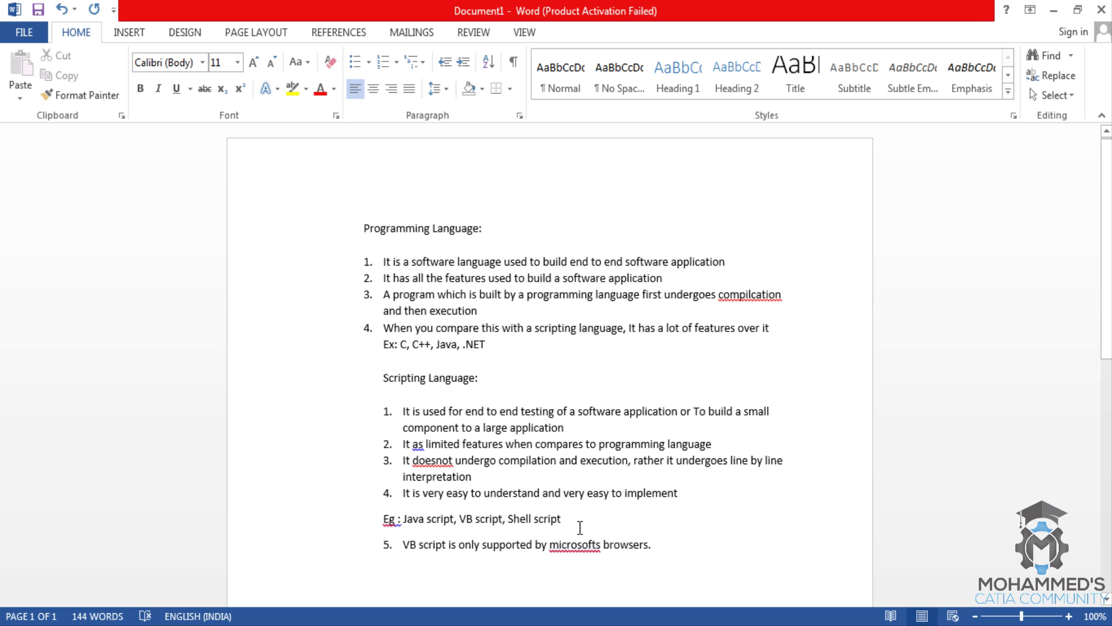
pyautogui.click(648, 525)
pyautogui.click(684, 501)
pyautogui.moveTo(684, 502); pyautogui.dragTo(401, 500)
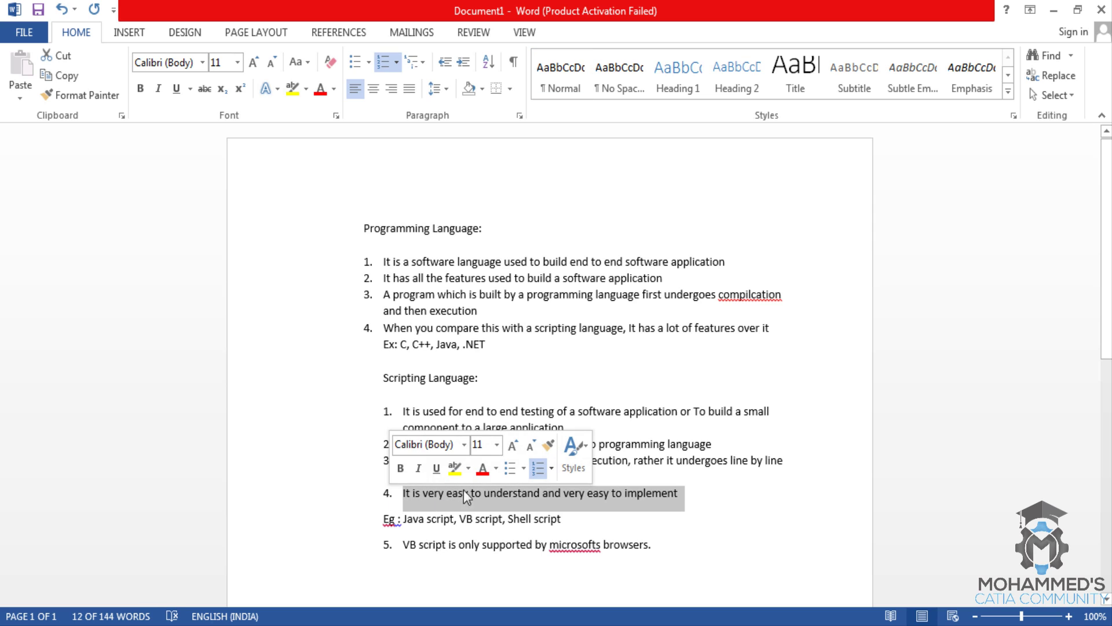
pyautogui.click(696, 501)
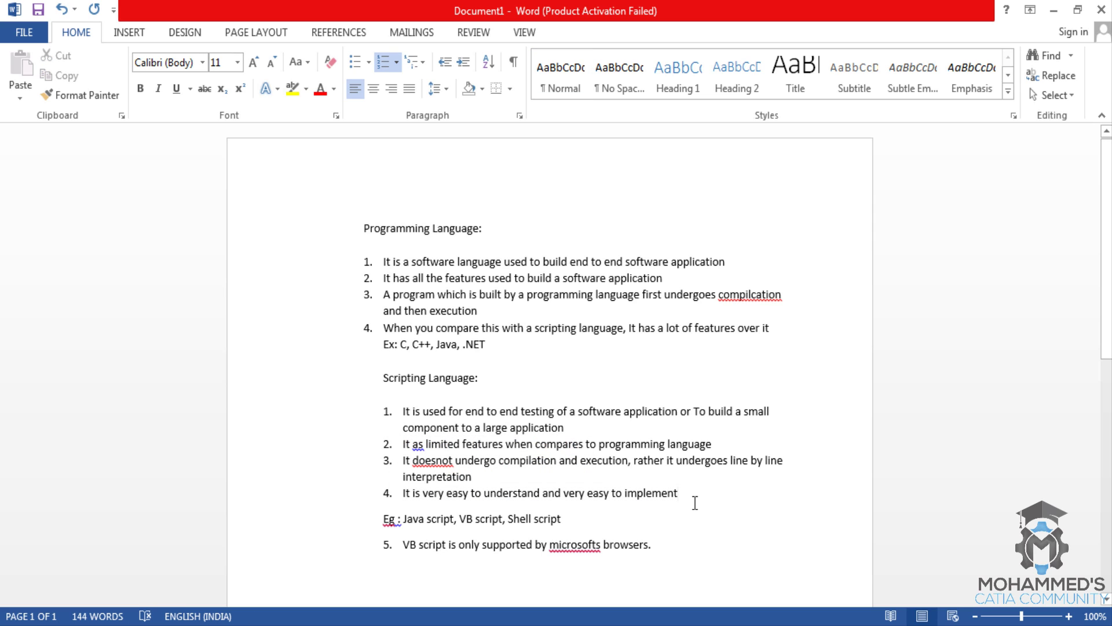
pyautogui.moveTo(696, 503); pyautogui.dragTo(399, 497)
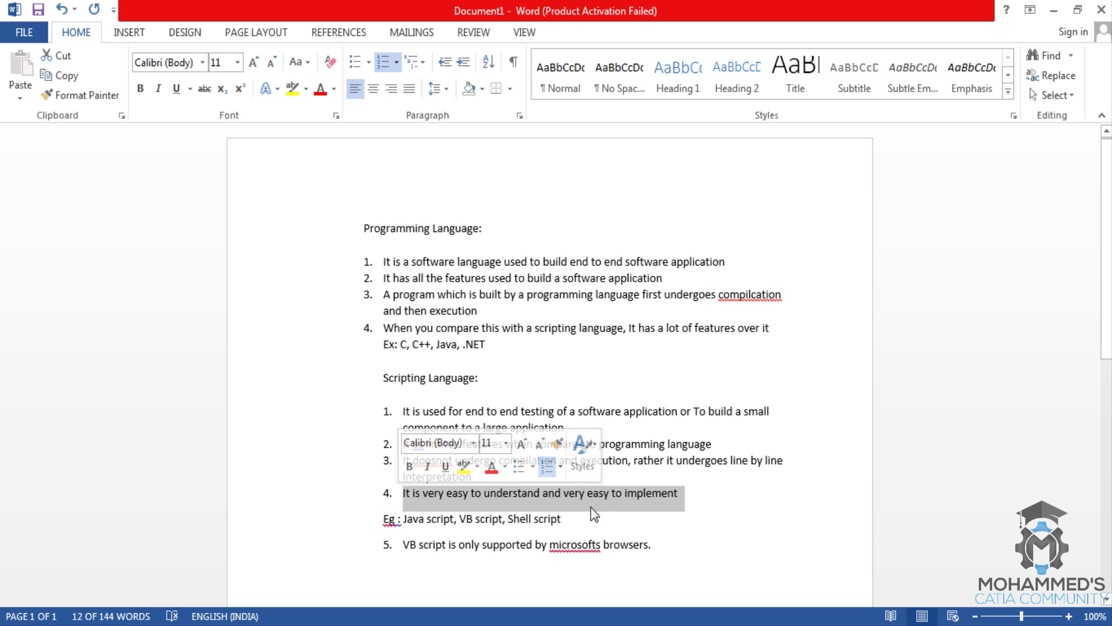
pyautogui.click(686, 504)
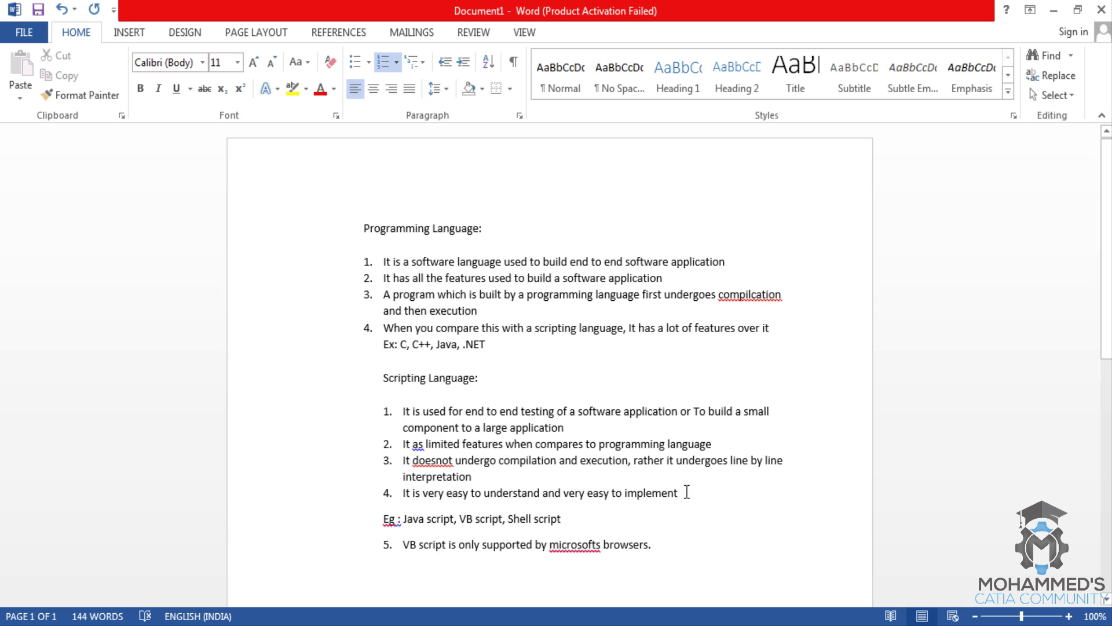
pyautogui.moveTo(690, 500); pyautogui.dragTo(431, 506)
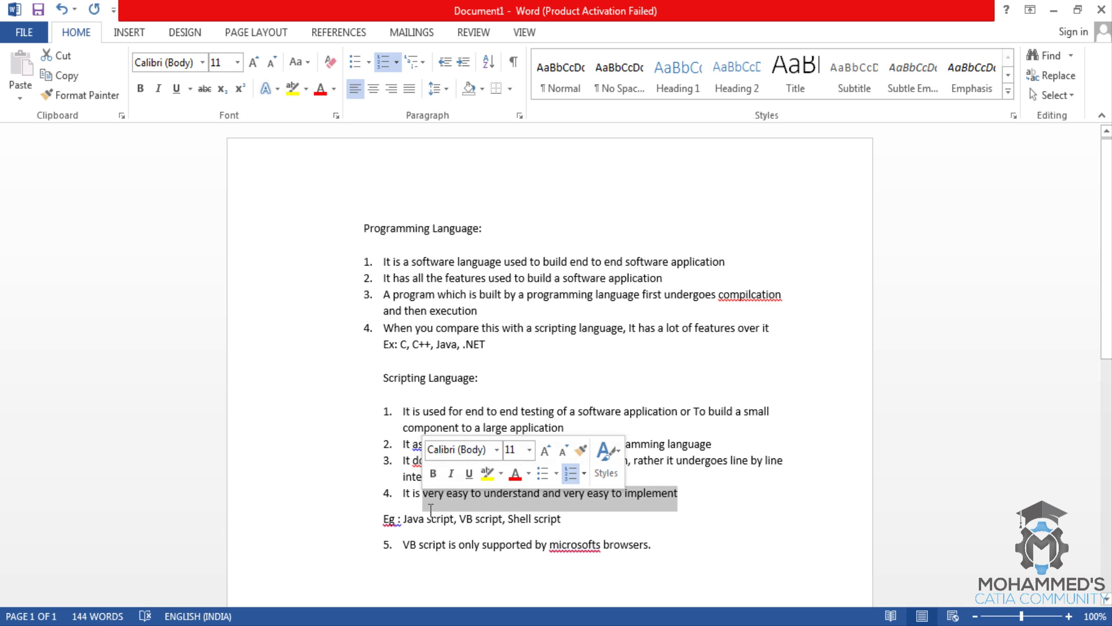